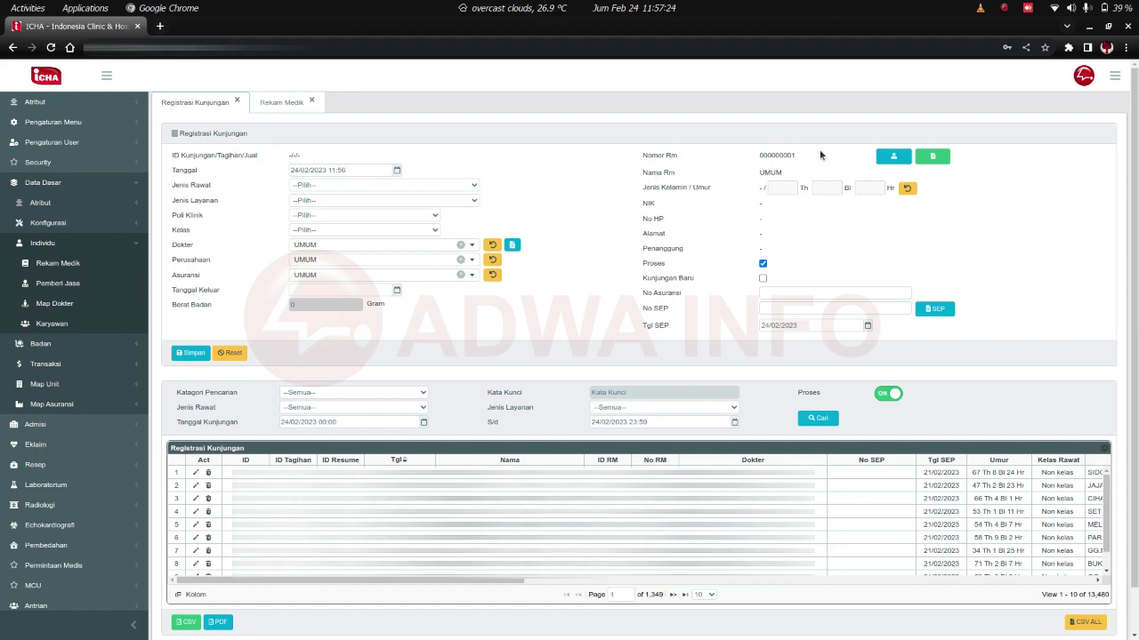
# Step: Load the listed patient's medical record and set Jenis Rawat, Jenis Layanan and Poli Klinik to IGD, with Kelas Non kelas
pyautogui.click(885, 157)
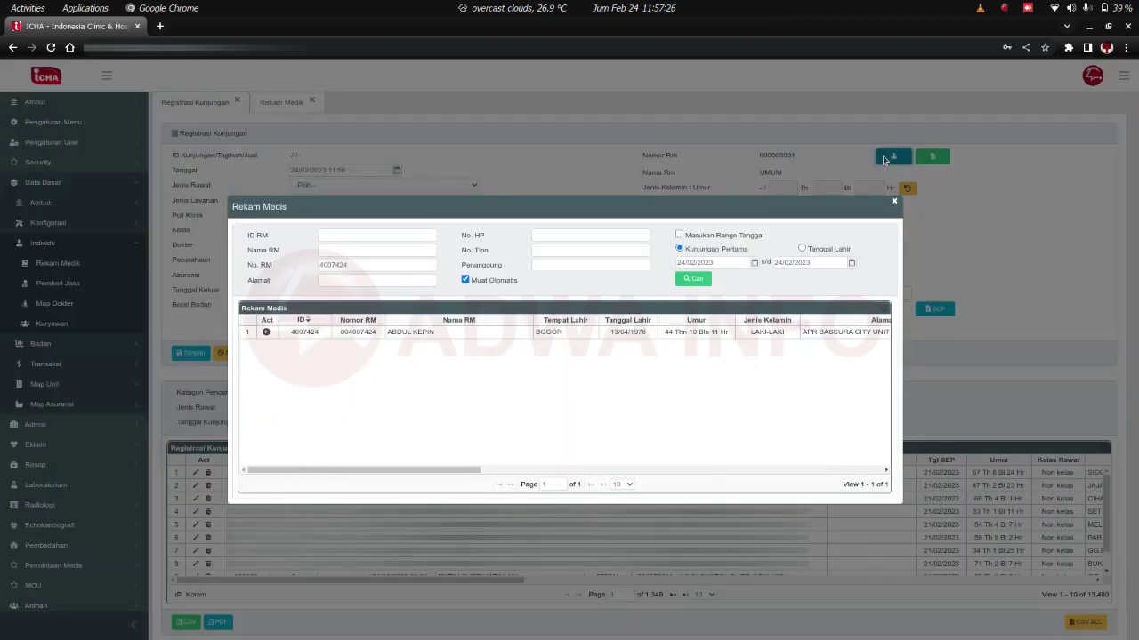
pyautogui.click(267, 333)
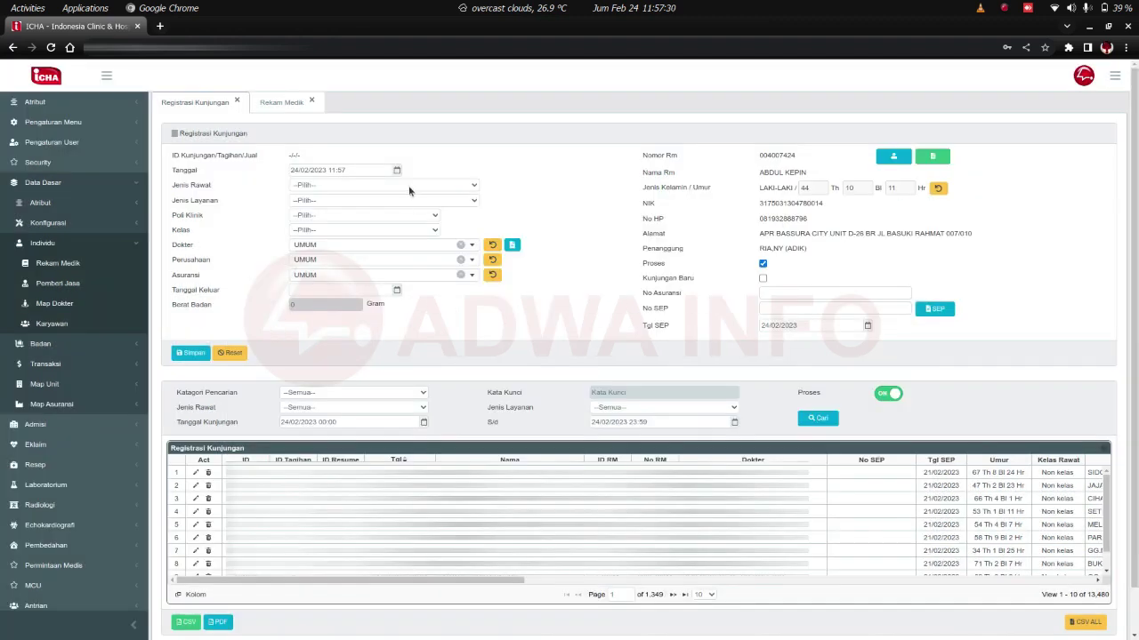
pyautogui.click(408, 185)
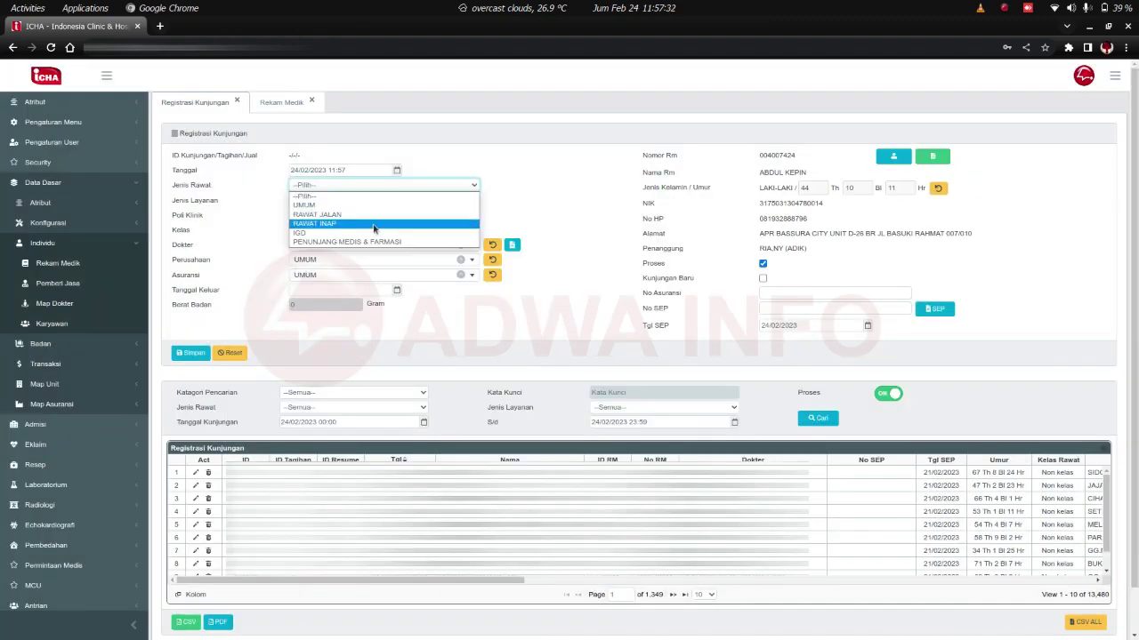
pyautogui.click(369, 232)
pyautogui.click(373, 207)
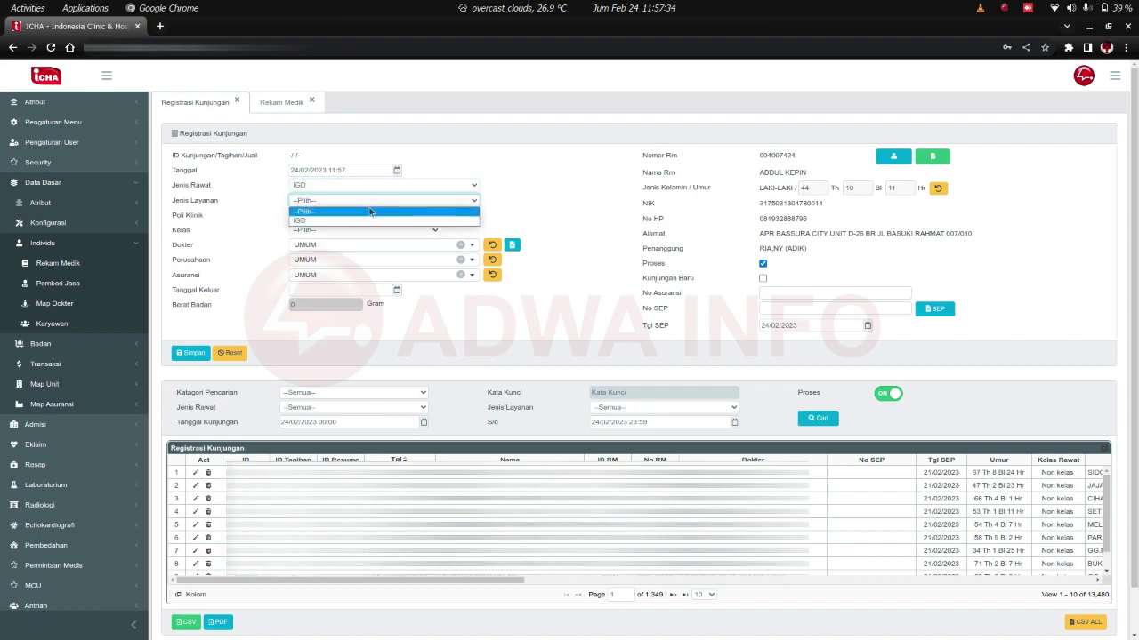
pyautogui.click(364, 223)
pyautogui.click(363, 216)
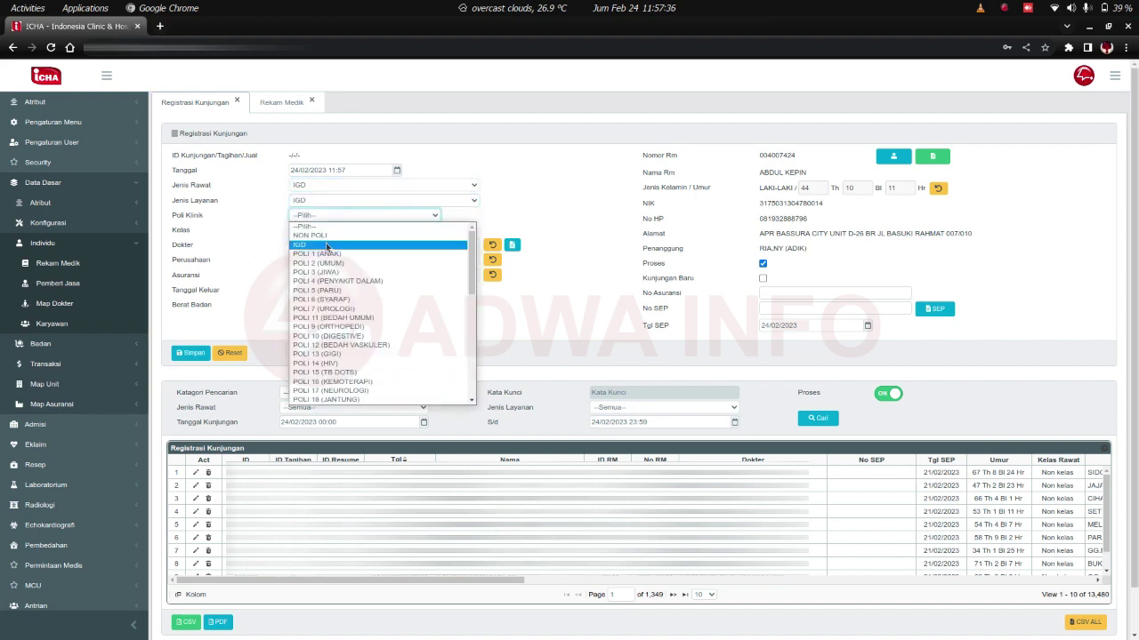
pyautogui.click(343, 245)
pyautogui.click(345, 231)
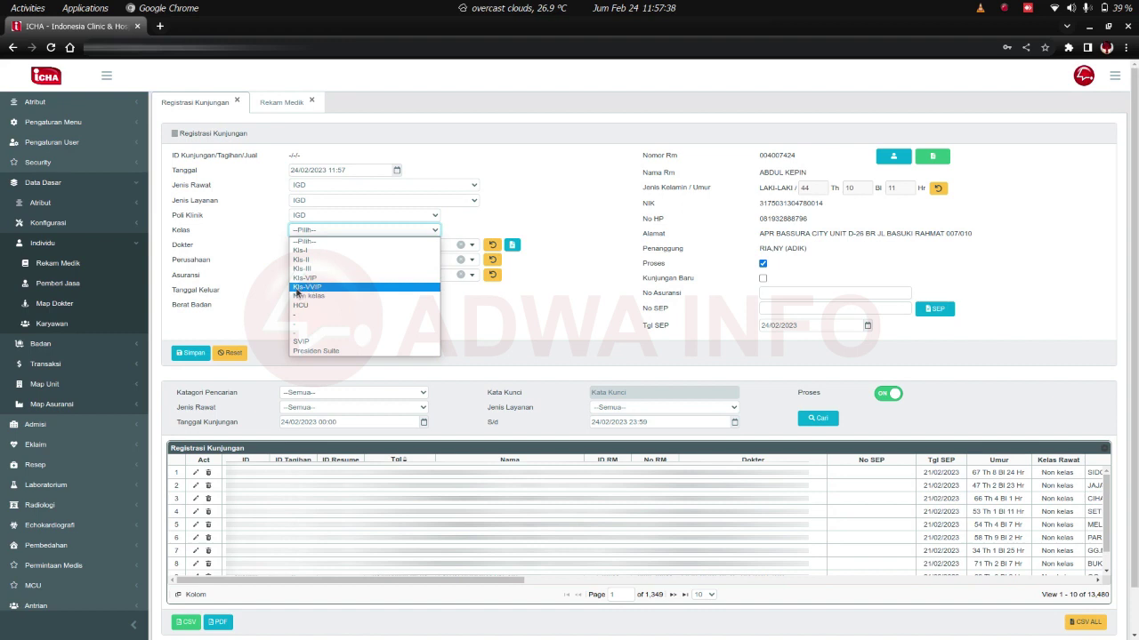
pyautogui.click(307, 295)
# Step: Assign a doctor to the IGD visit and save the registration
pyautogui.click(328, 249)
pyautogui.write('a')
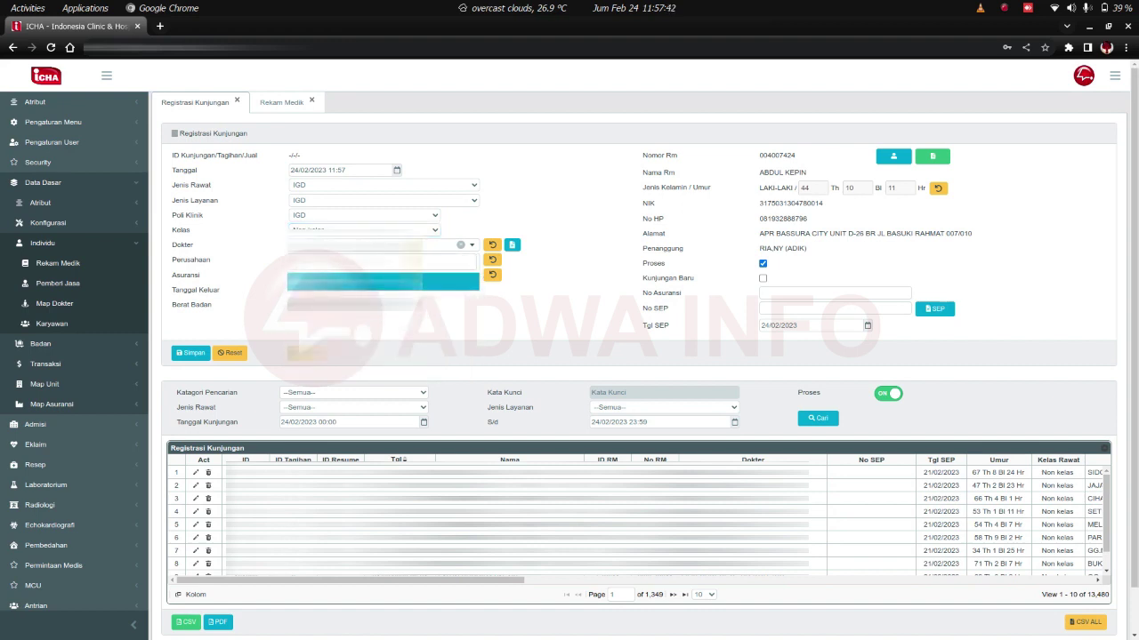
pyautogui.press('Return')
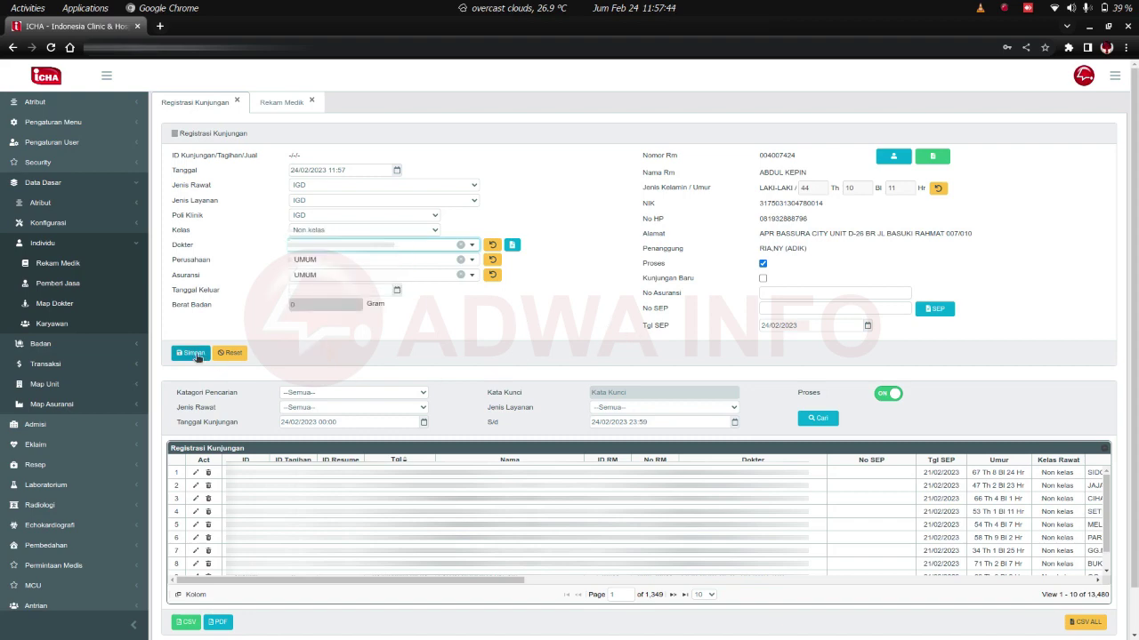
pyautogui.click(196, 354)
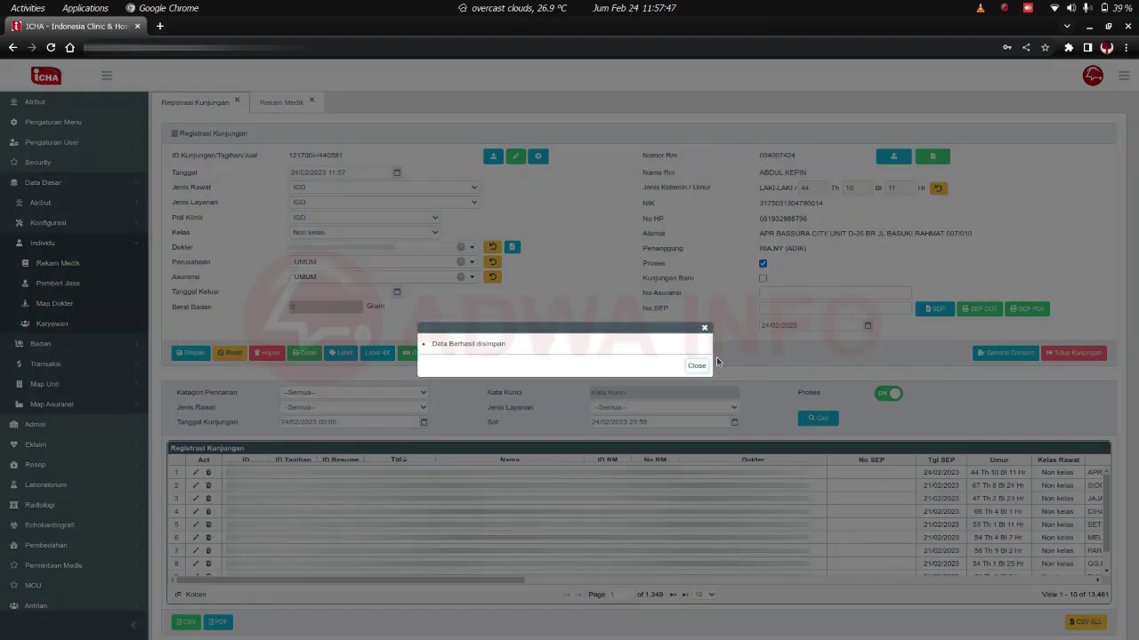
pyautogui.click(700, 362)
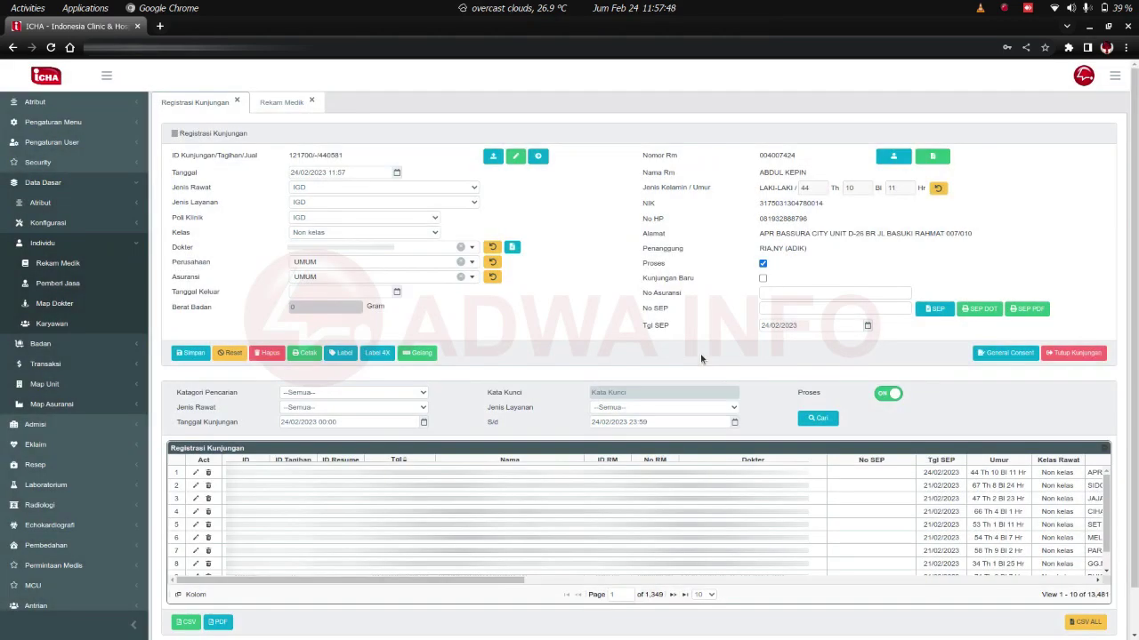
# Step: Open the General Consent form for the saved visit and check its ID and telephone fields
pyautogui.click(989, 355)
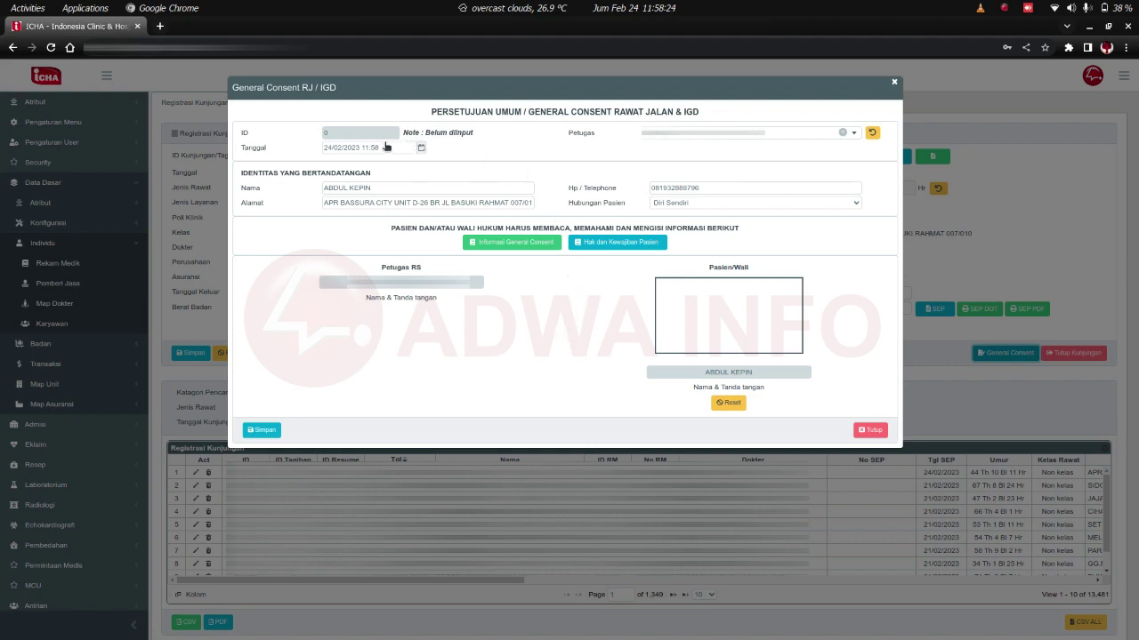
pyautogui.click(358, 134)
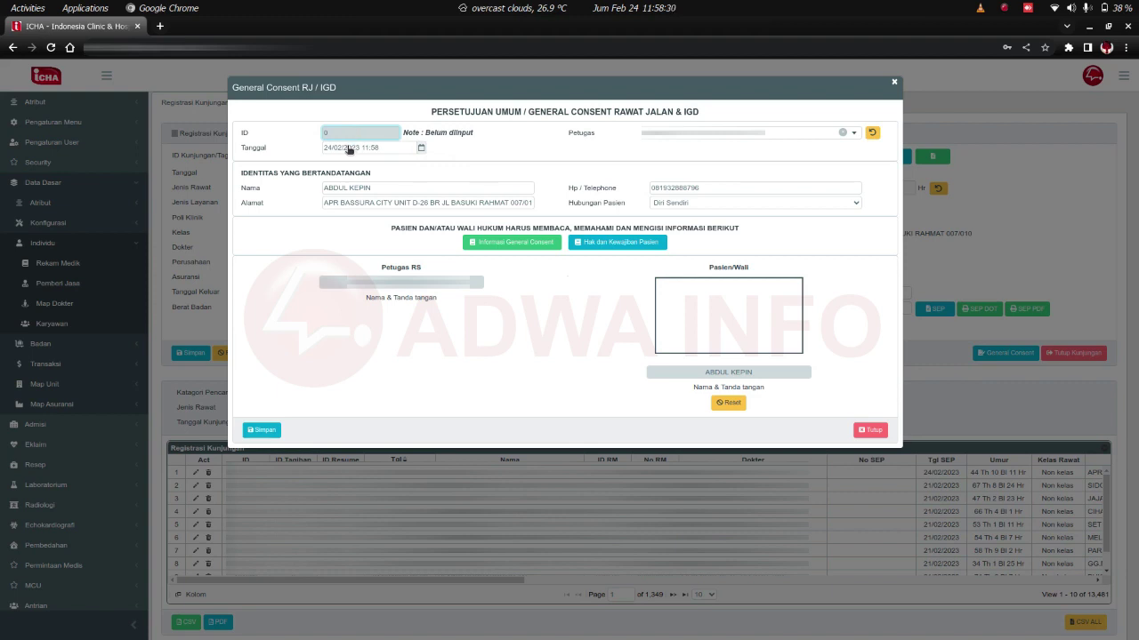
pyautogui.click(533, 149)
pyautogui.click(669, 185)
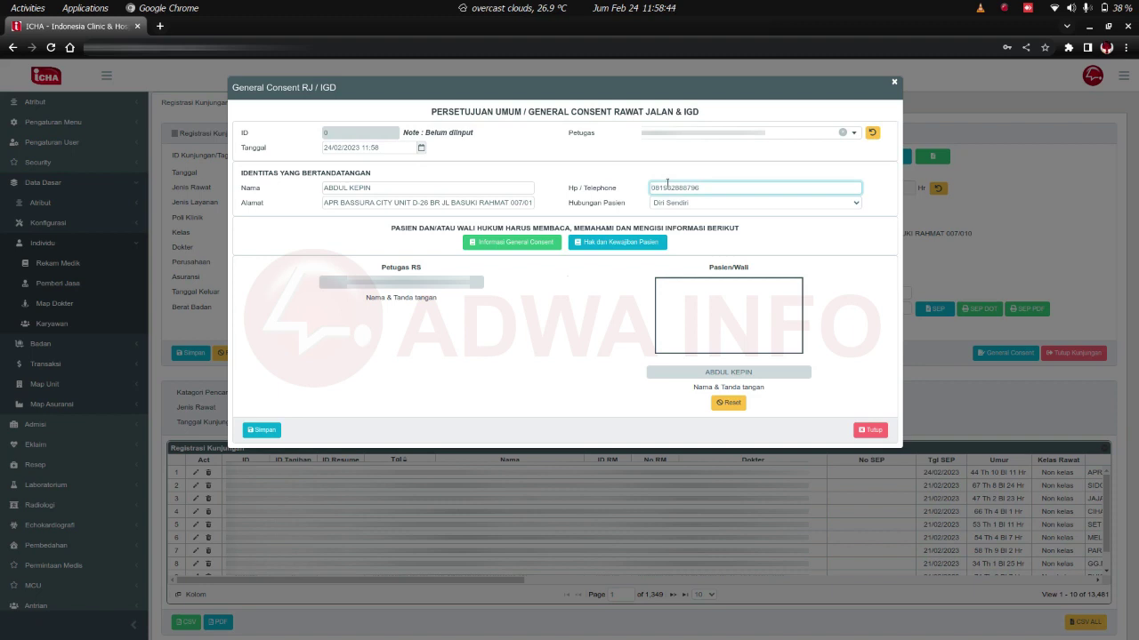
# Step: Replace the signatory's name with the test text "sdsdsd" and restore the original name
pyautogui.click(508, 190)
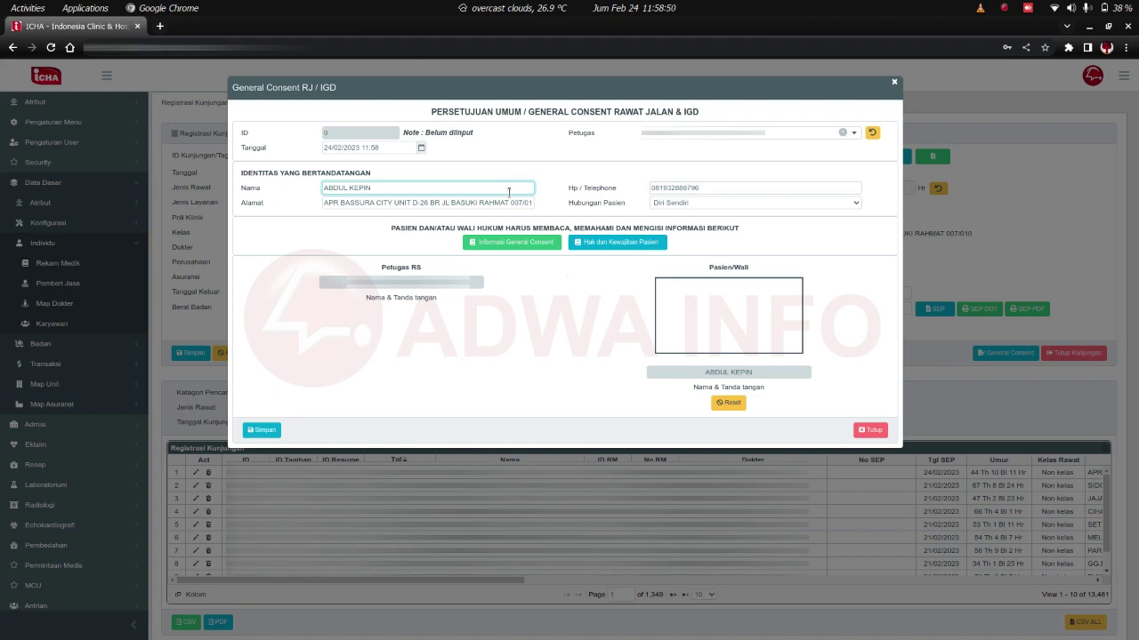
pyautogui.hotkey('ctrl', 'shift', 'Left')
pyautogui.hotkey('ctrl', 'shift', 'Left')
pyautogui.hotkey('ctrl', 'c')
pyautogui.press('BackSpace')
pyautogui.write('sdsdsd')
pyautogui.press('BackSpace')
pyautogui.press('BackSpace')
pyautogui.press('BackSpace')
pyautogui.press('BackSpace')
pyautogui.hotkey('ctrl', 'v')
# Step: Review the general consent information and the patient's rights and obligations, closing each document after reading
pyautogui.click(511, 245)
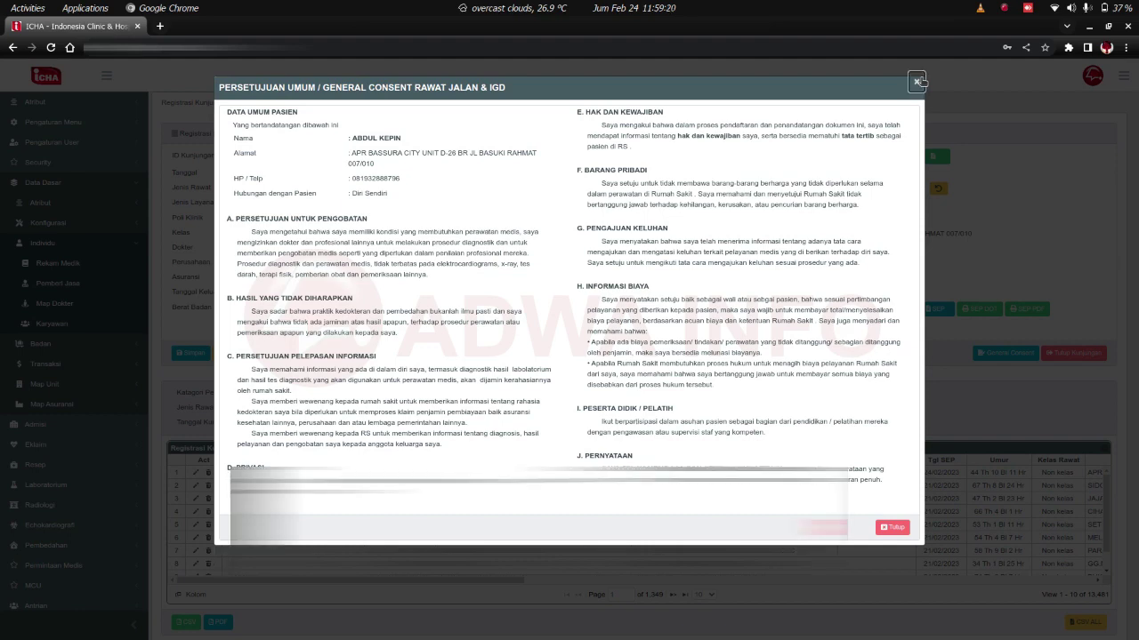
pyautogui.click(918, 82)
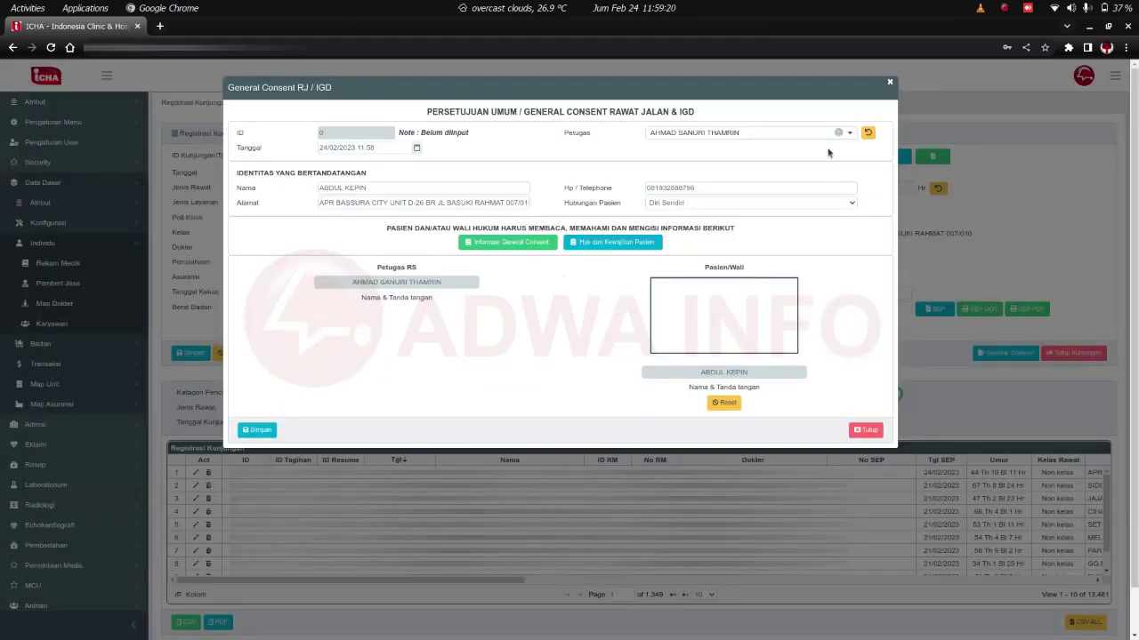
pyautogui.click(659, 243)
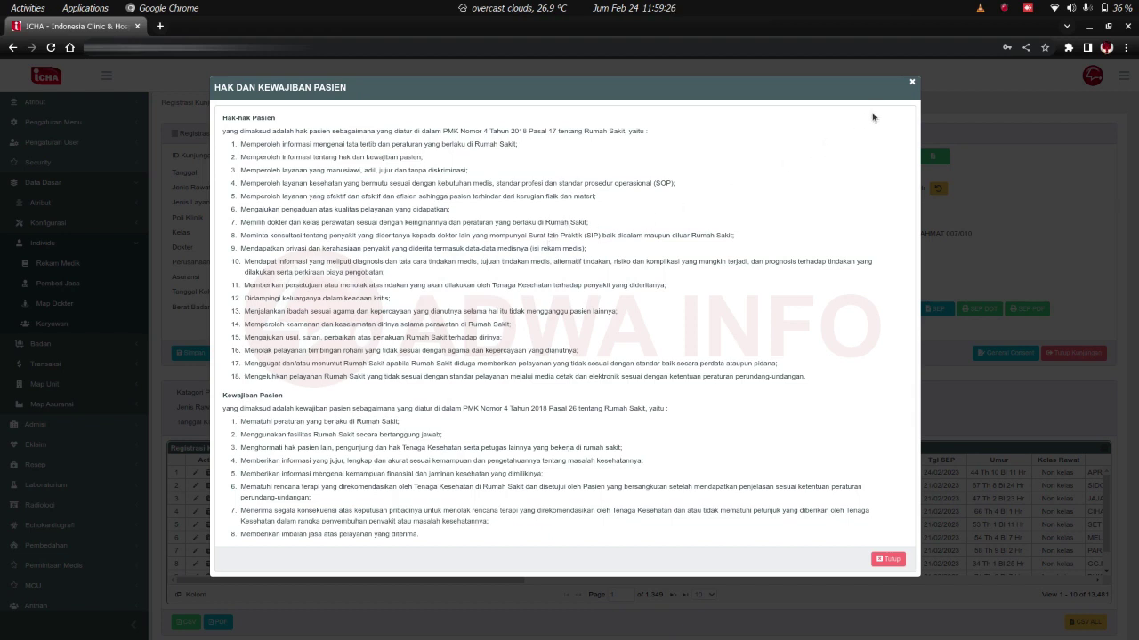
pyautogui.click(913, 87)
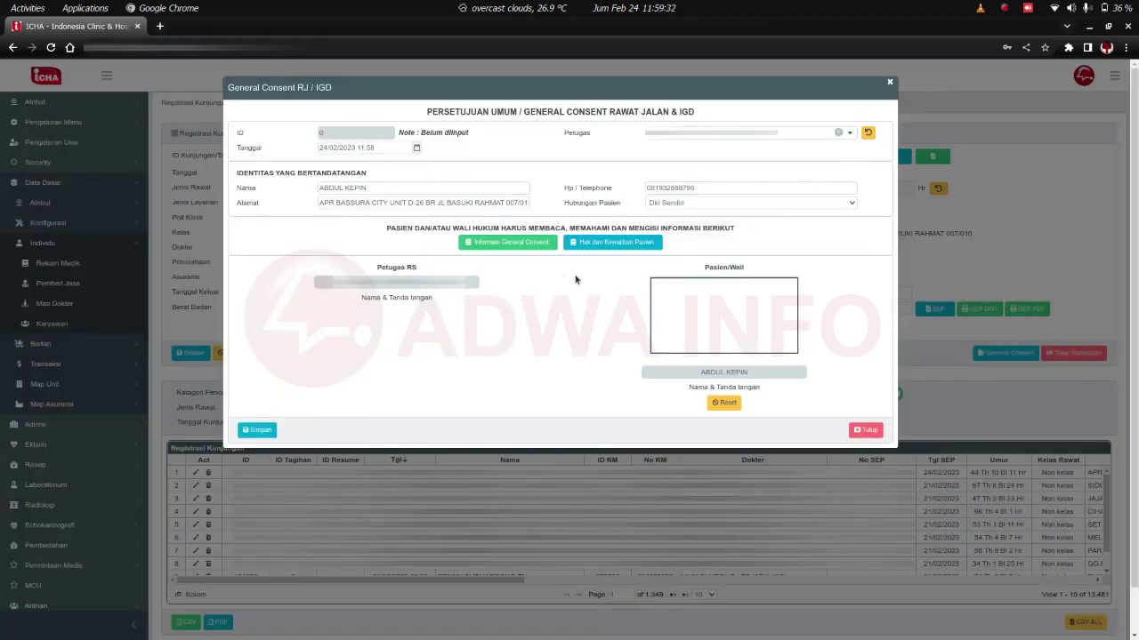
# Step: Draw the patient's signature in the Pasien/Wali box and save the consent form
pyautogui.moveTo(687, 322)
pyautogui.mouseDown()
pyautogui.moveTo(708, 310)
pyautogui.moveTo(722, 332)
pyautogui.moveTo(745, 315)
pyautogui.moveTo(737, 329)
pyautogui.moveTo(678, 338)
pyautogui.mouseUp()
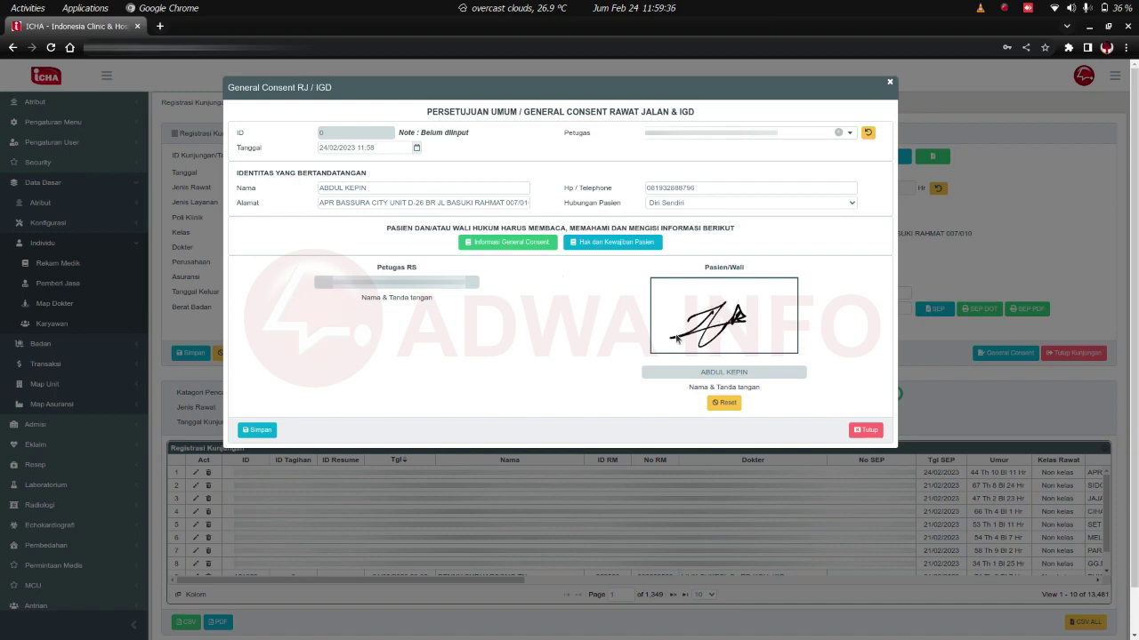
pyautogui.click(267, 431)
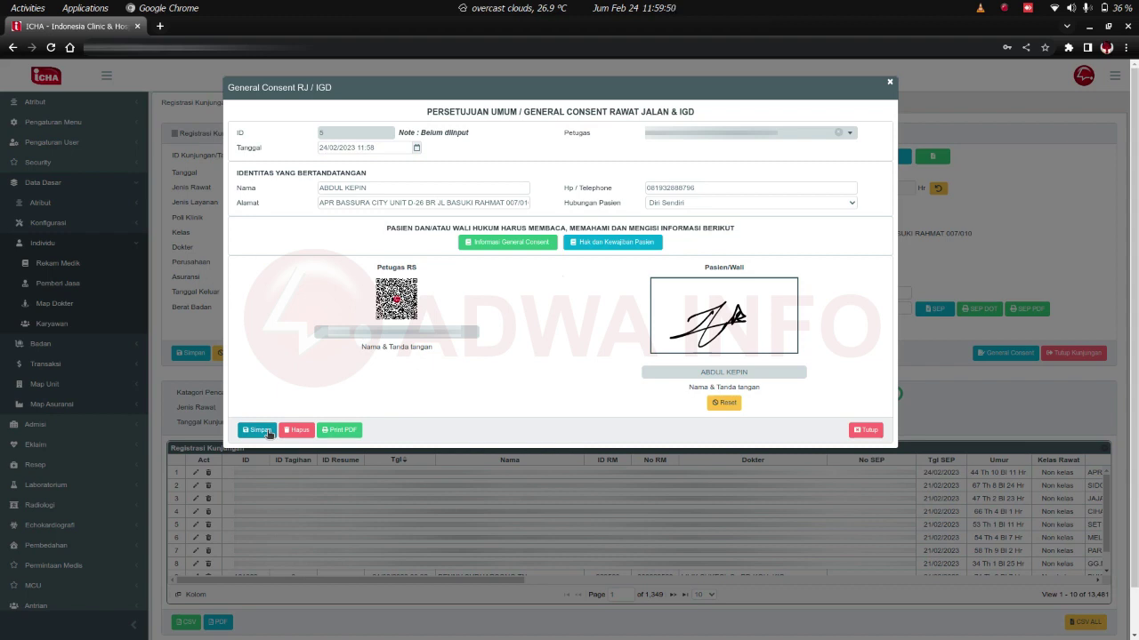
# Step: Generate the signed consent as a PDF, review its clauses and signatures, and close the consent form
pyautogui.click(350, 431)
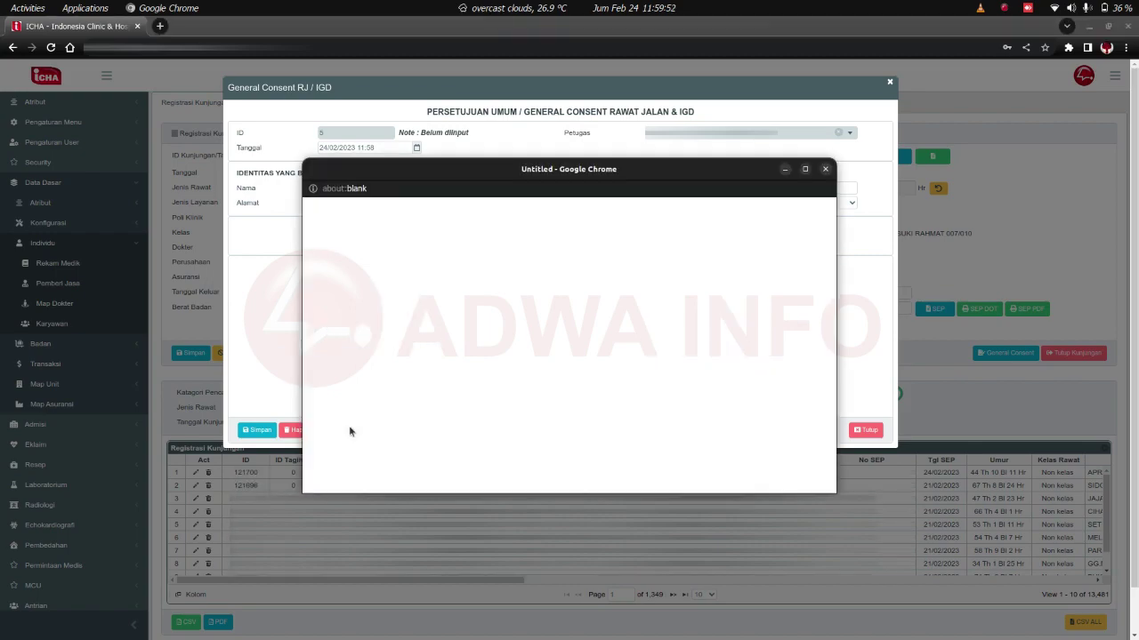
pyautogui.doubleClick(592, 169)
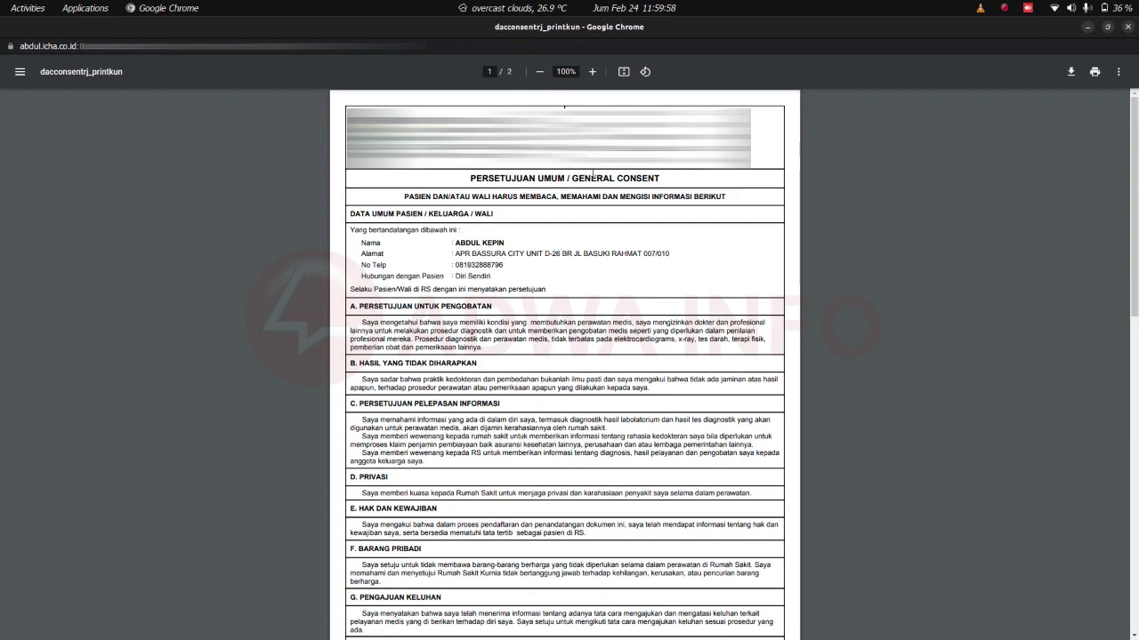
pyautogui.scroll(-3, 593, 175)
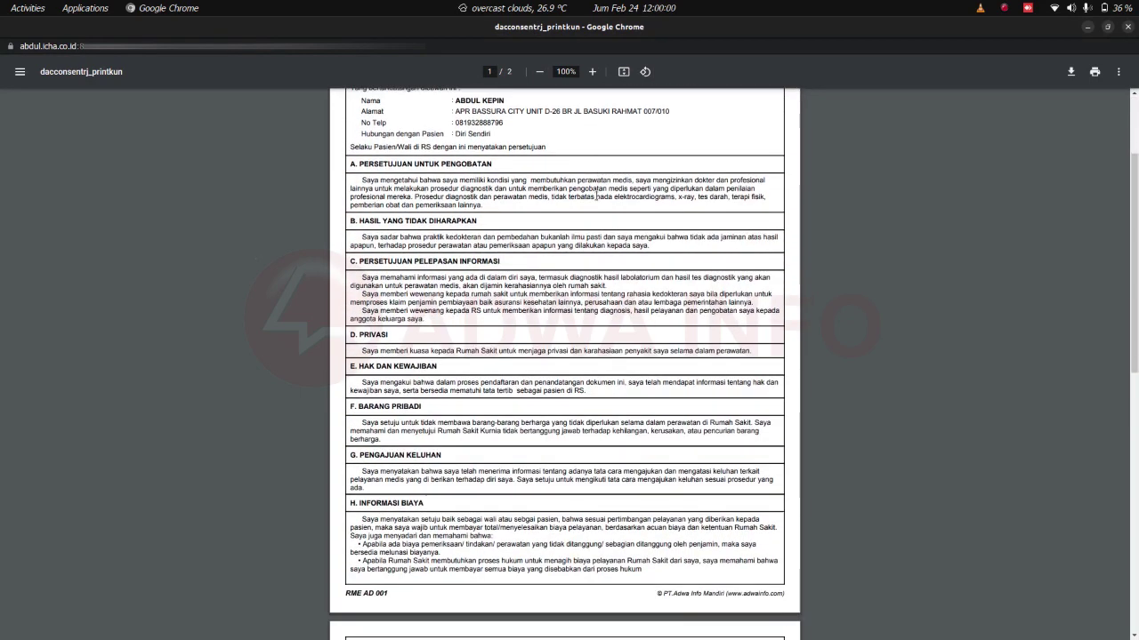
pyautogui.scroll(-10, 595, 196)
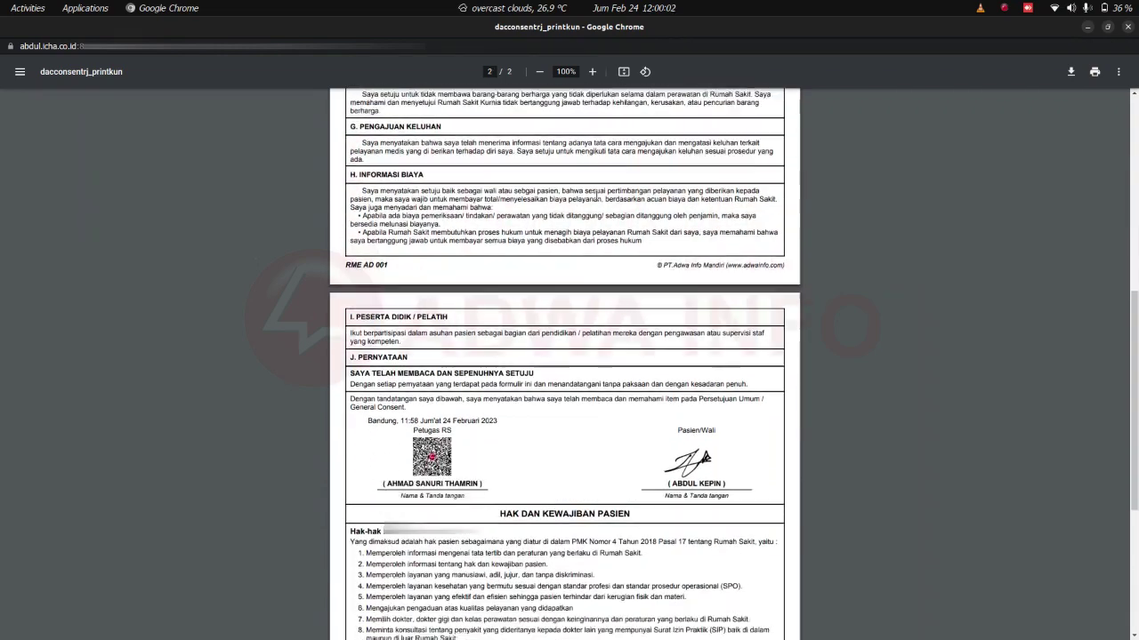
pyautogui.hotkey('alt', 'Tab')
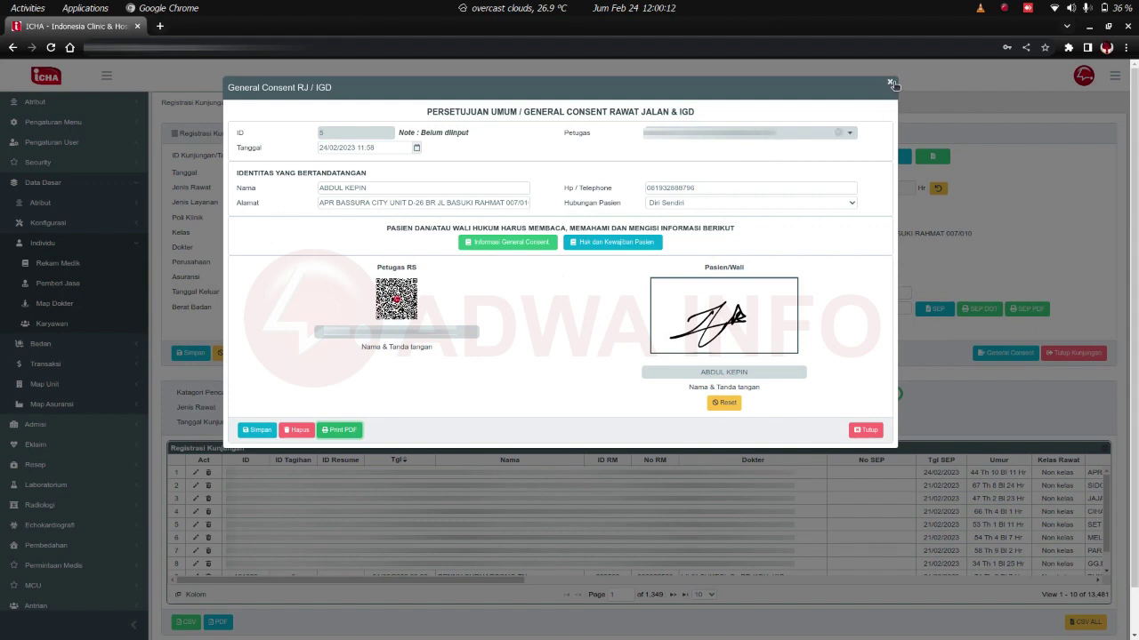
pyautogui.click(891, 84)
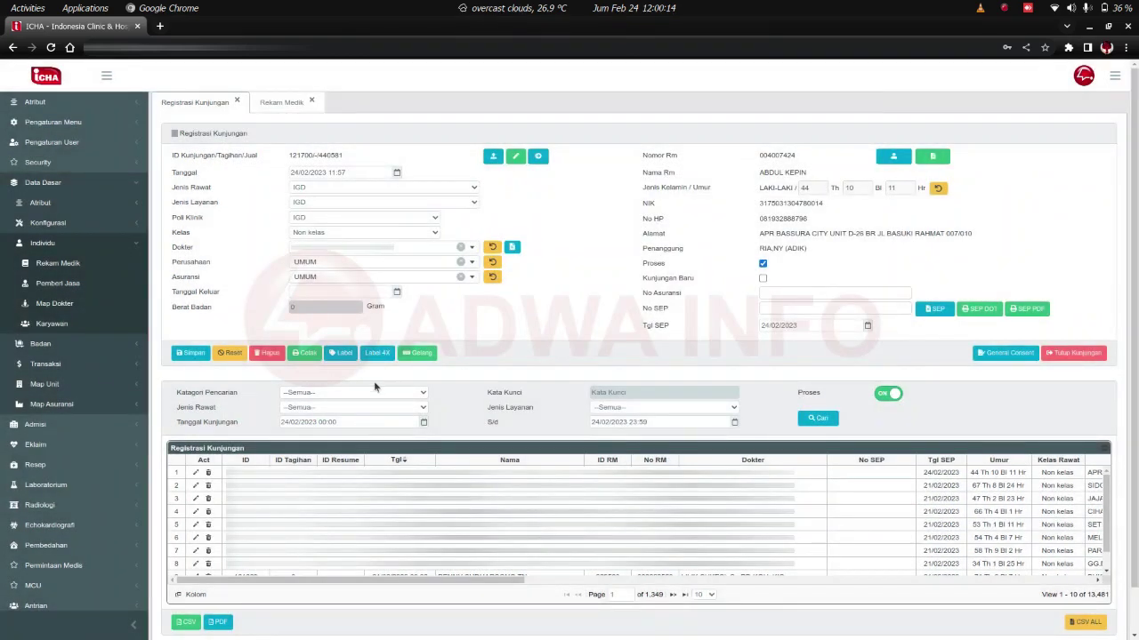
# Step: Start a new visit for the same patient with Jenis Rawat RAWAT INAP, Jenis Layanan RI BEDAH, Poli Klinik NON POLI and Kelas Kls-II
pyautogui.doubleClick(779, 157)
pyautogui.click(892, 157)
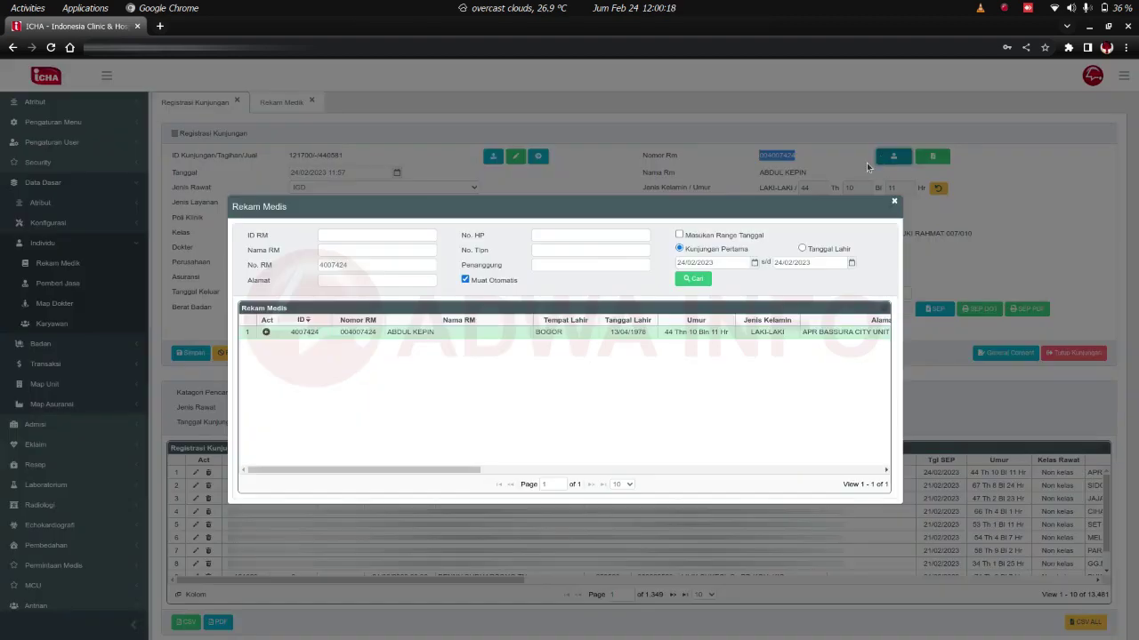
pyautogui.click(265, 331)
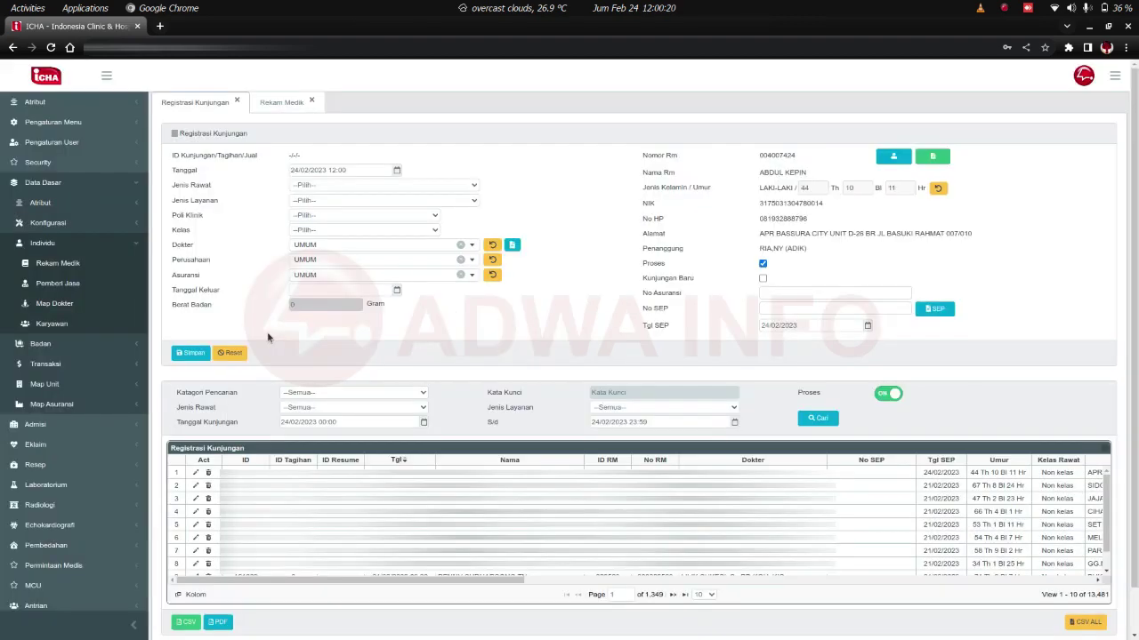
pyautogui.click(442, 185)
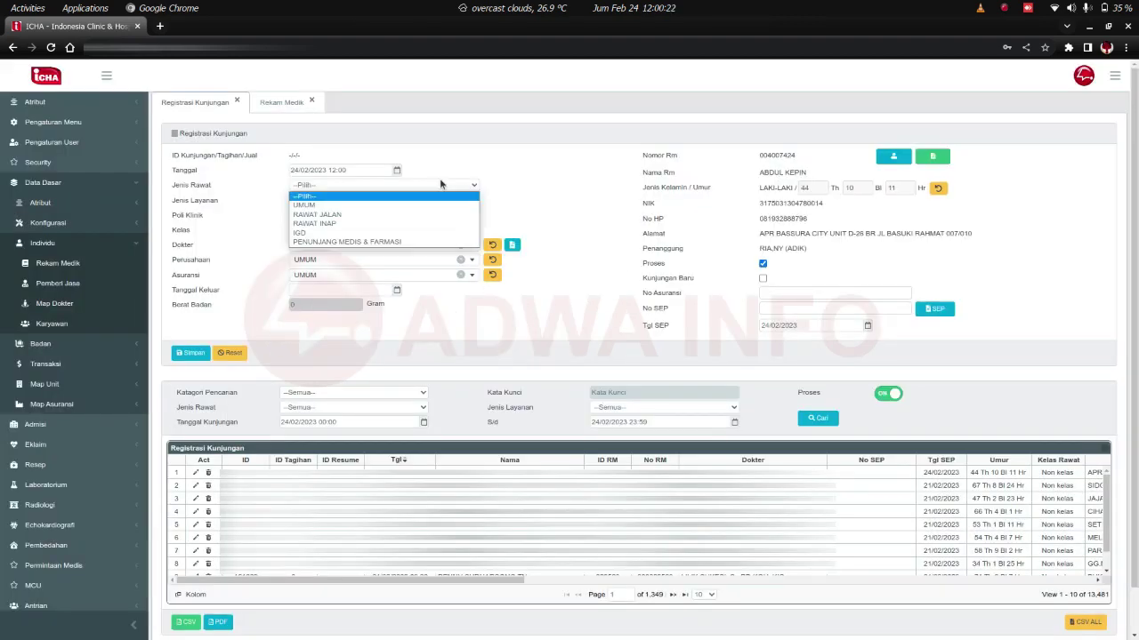
pyautogui.click(373, 223)
pyautogui.click(390, 201)
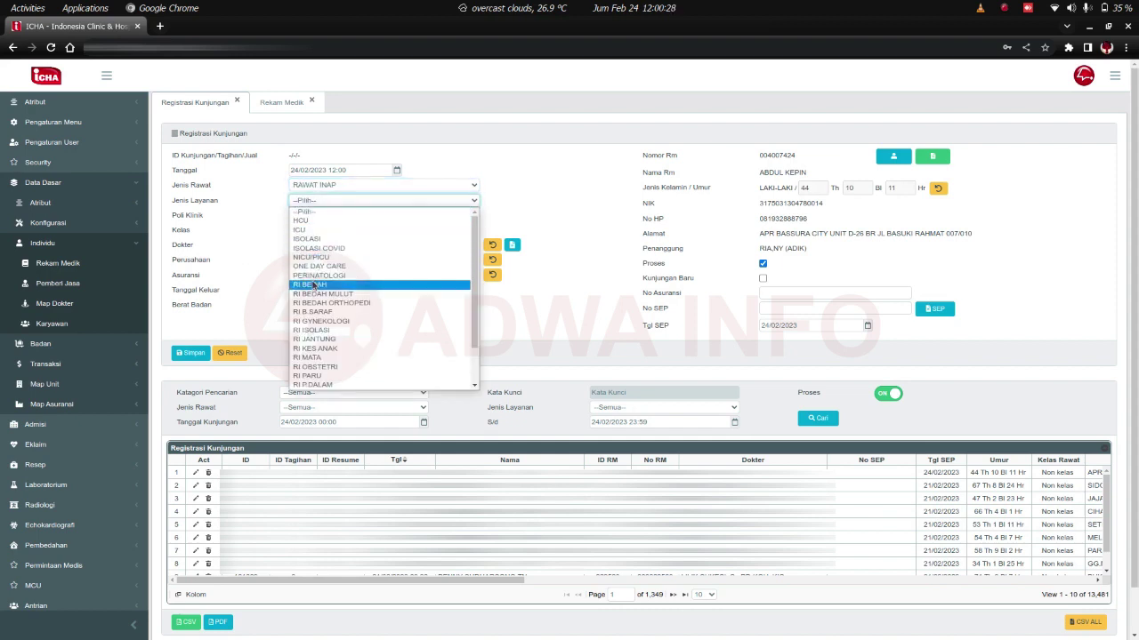
pyautogui.click(313, 285)
pyautogui.click(356, 216)
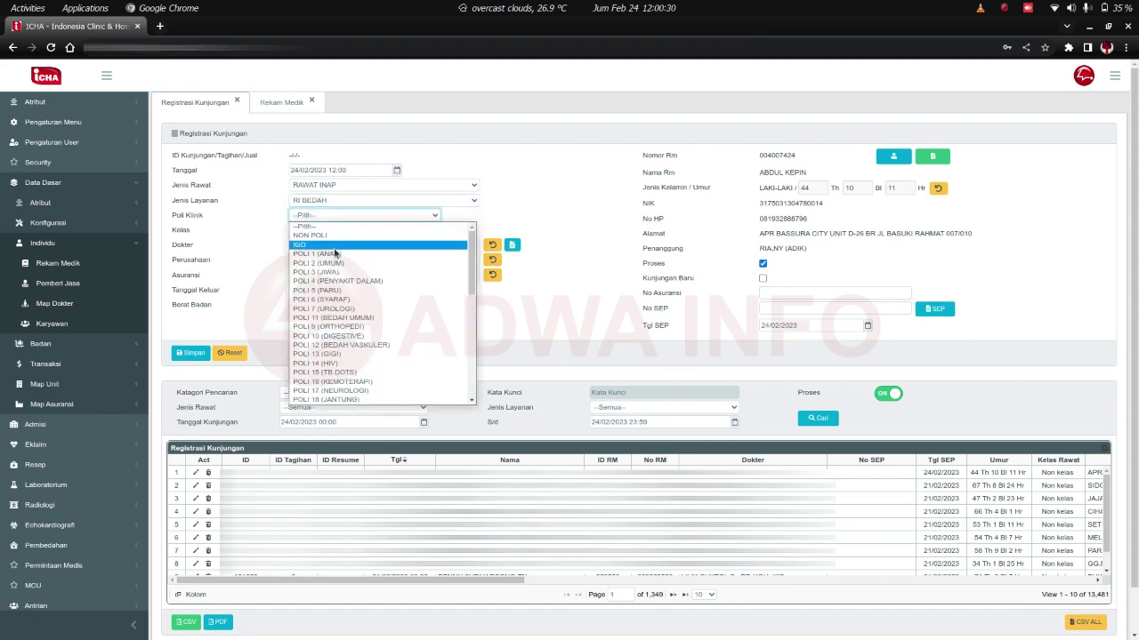
pyautogui.click(331, 235)
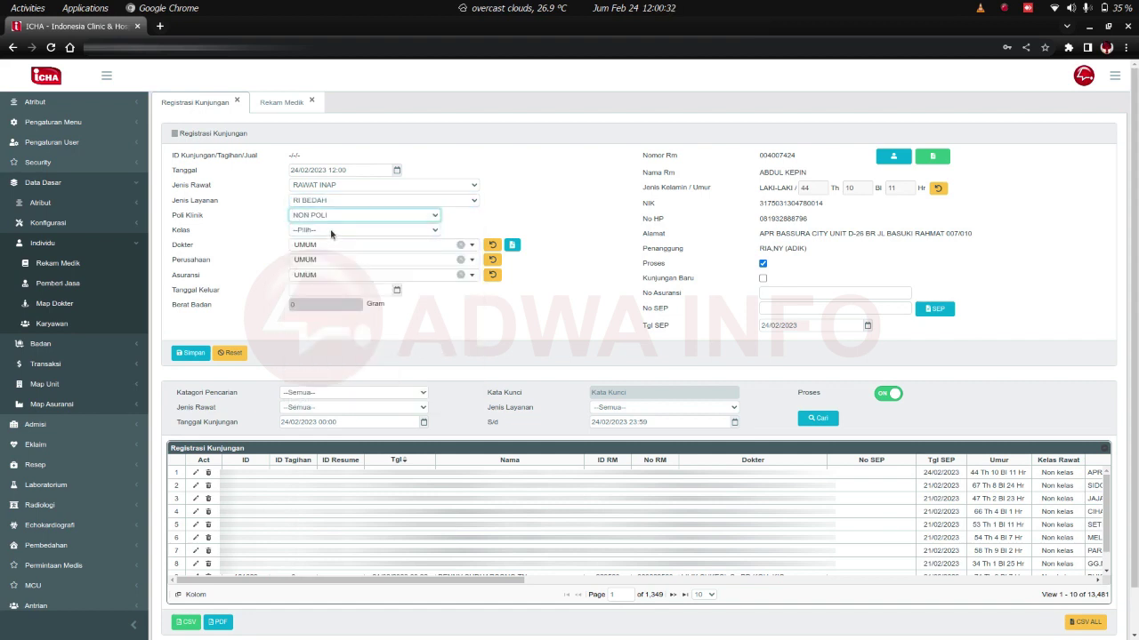
pyautogui.click(330, 230)
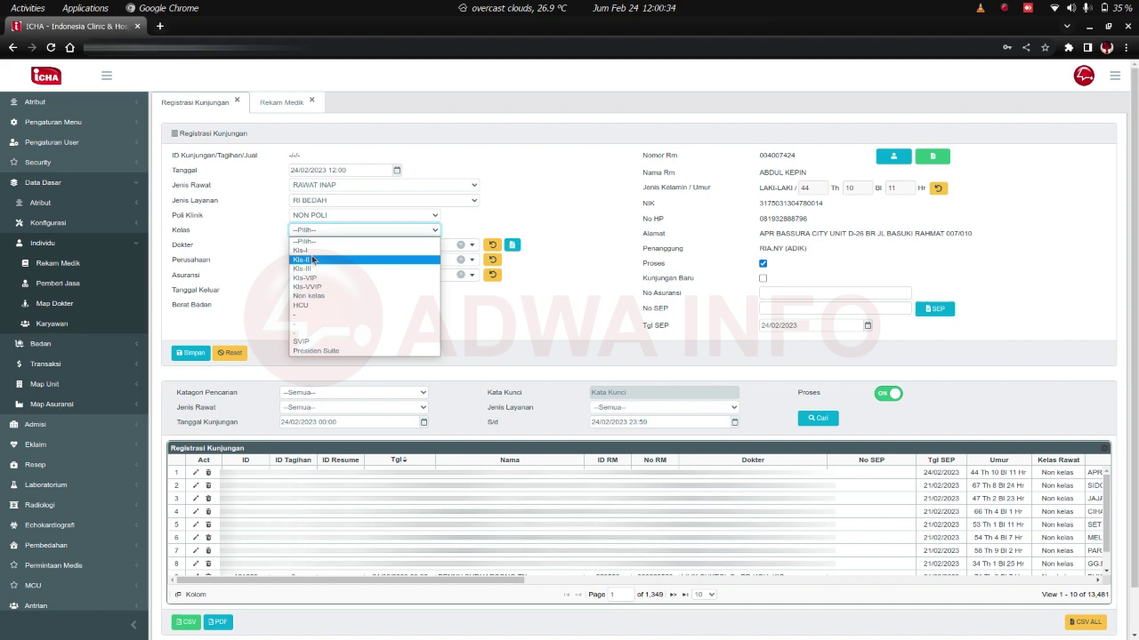
pyautogui.click(314, 259)
# Step: Set Kelas to Kls-II, select the attending doctor in Dokter, and save the inpatient visit
pyautogui.click(356, 258)
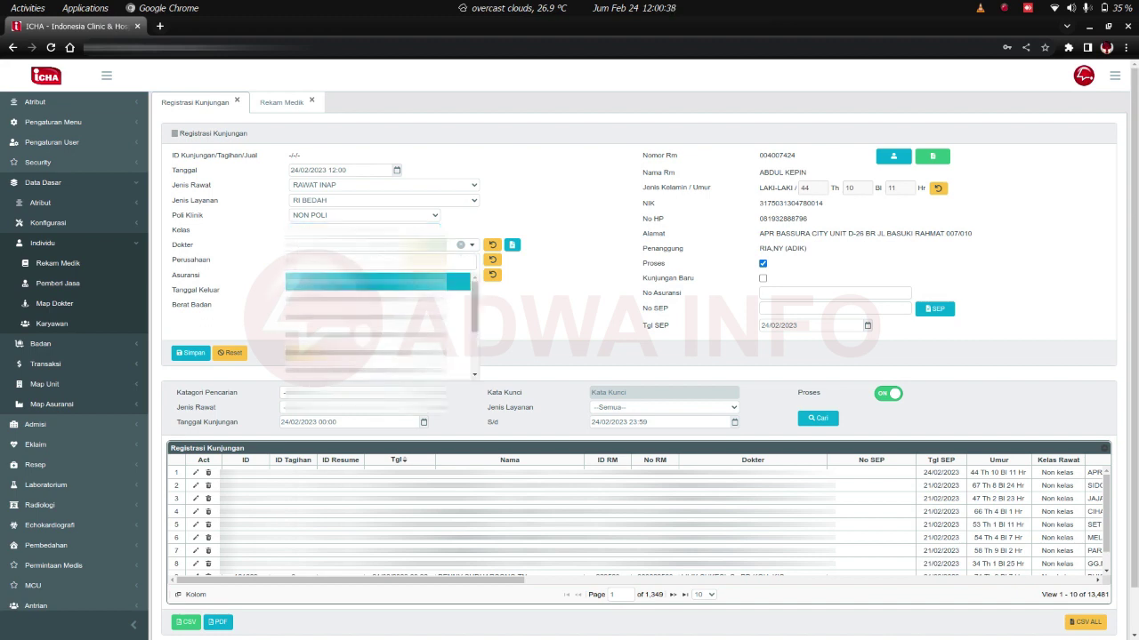
pyautogui.press('Down')
pyautogui.press('Down')
pyautogui.press('Down')
pyautogui.press('Up')
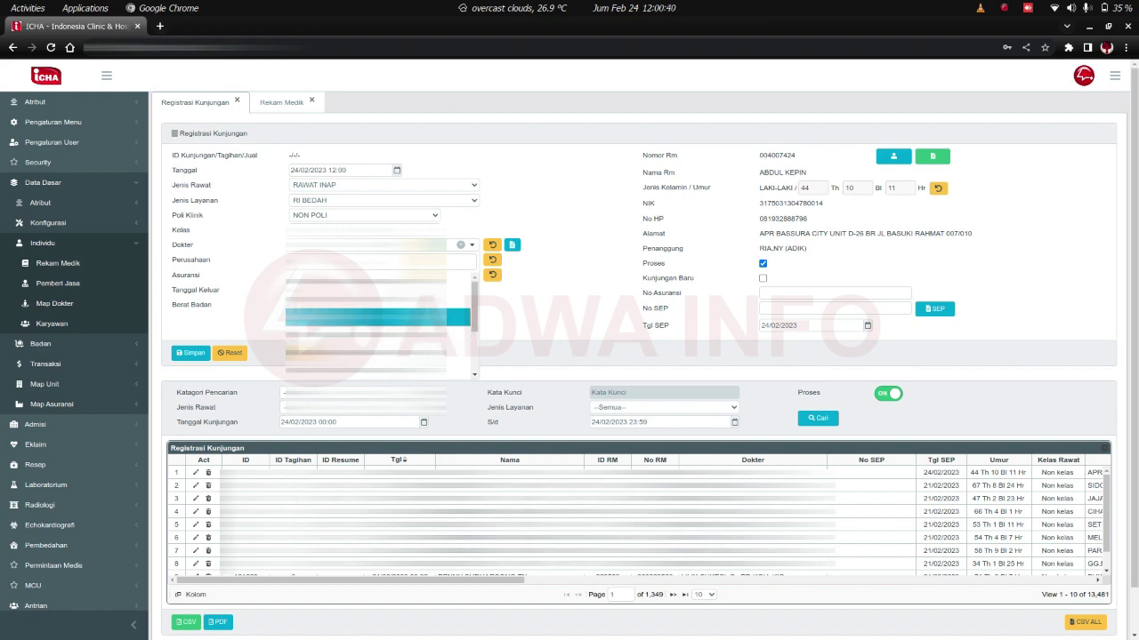
pyautogui.press('Return')
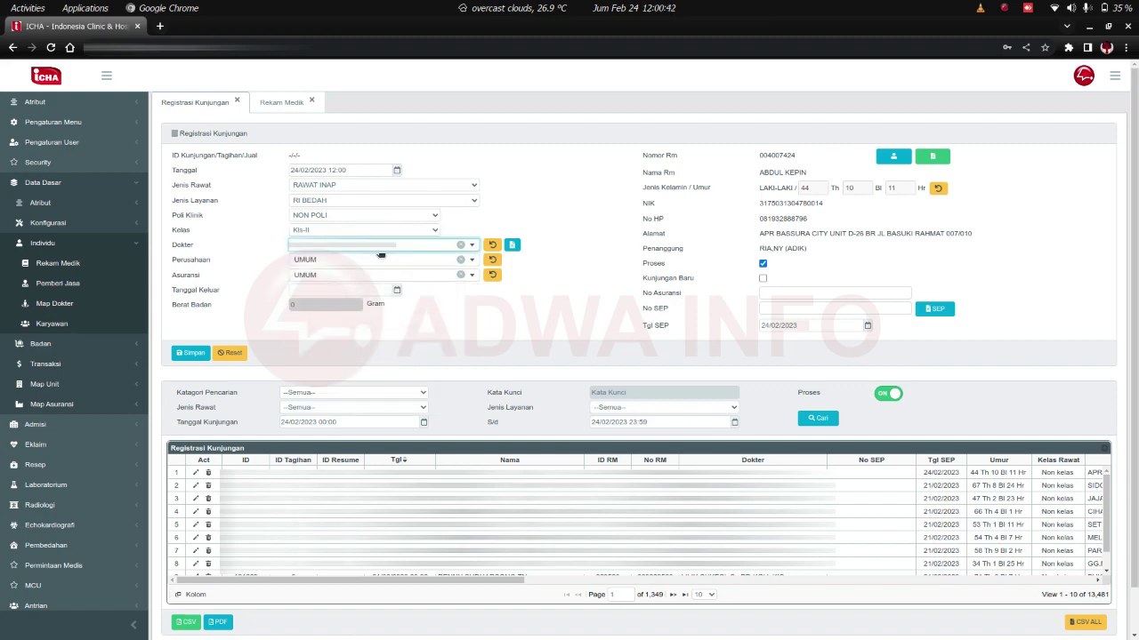
pyautogui.click(198, 355)
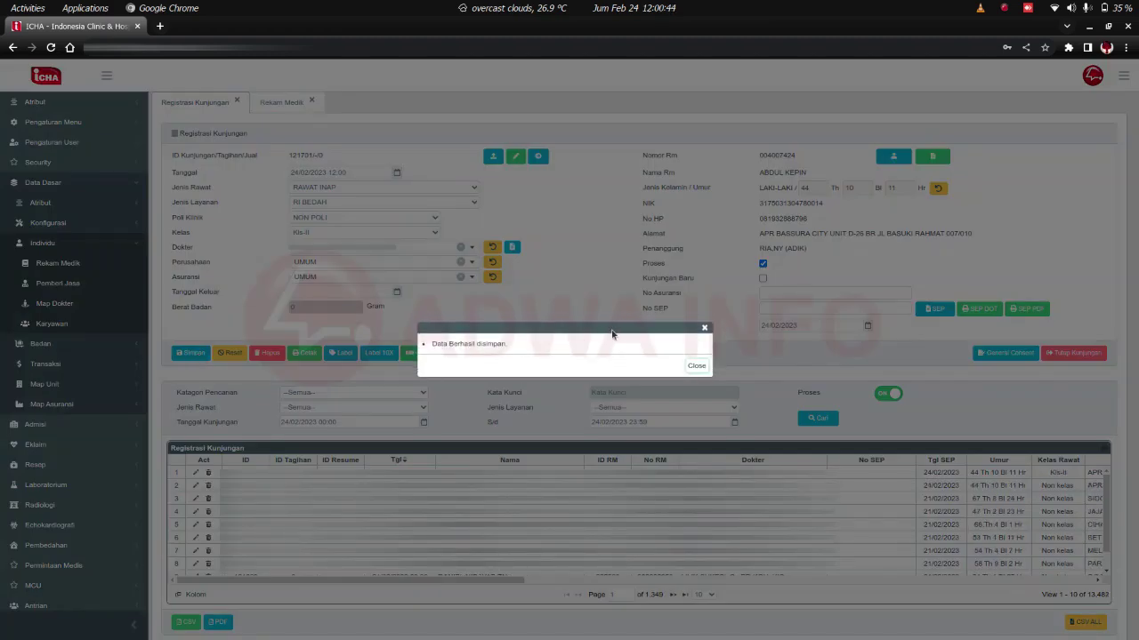
pyautogui.click(696, 367)
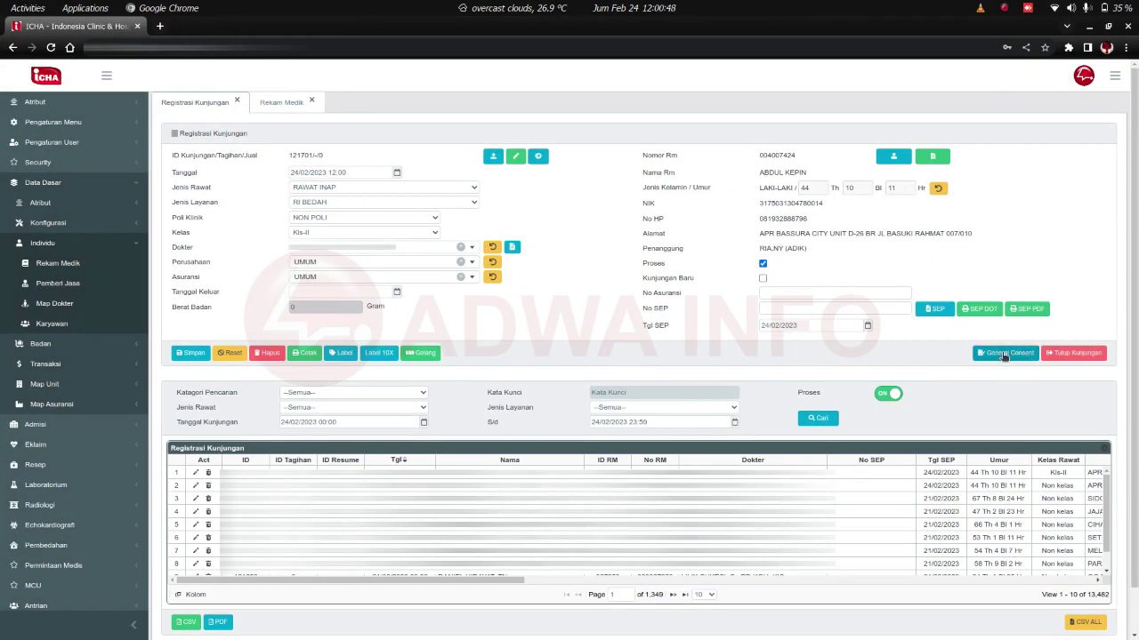
# Step: Open the inpatient visit's general consent form and set the signatory's Hubungan Pasien to Diri Sendiri
pyautogui.click(1003, 354)
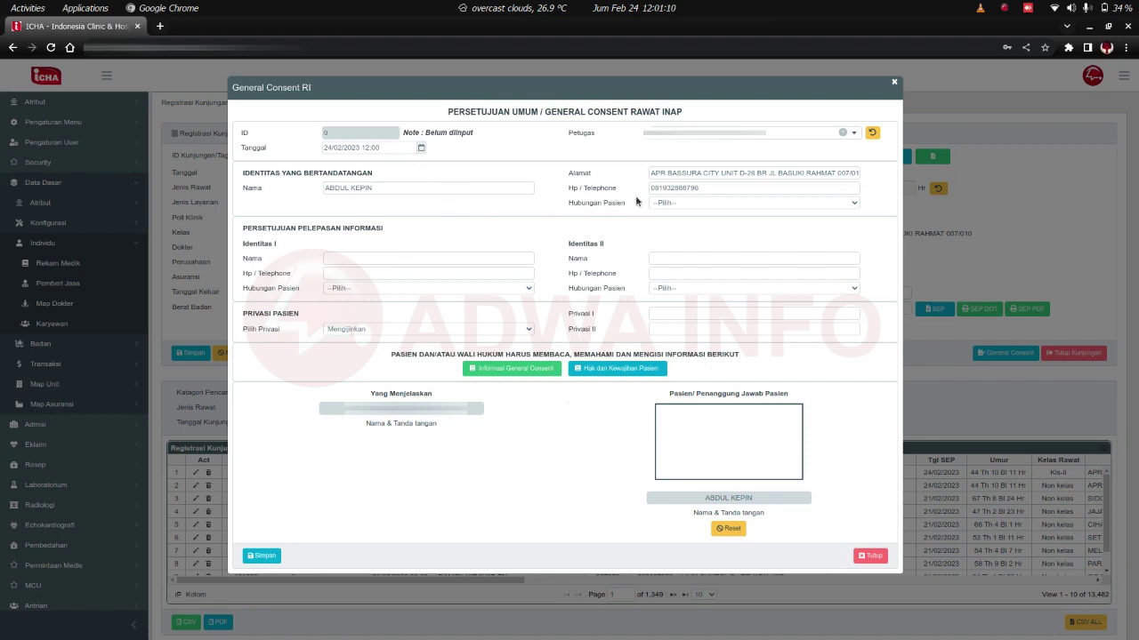
pyautogui.click(681, 205)
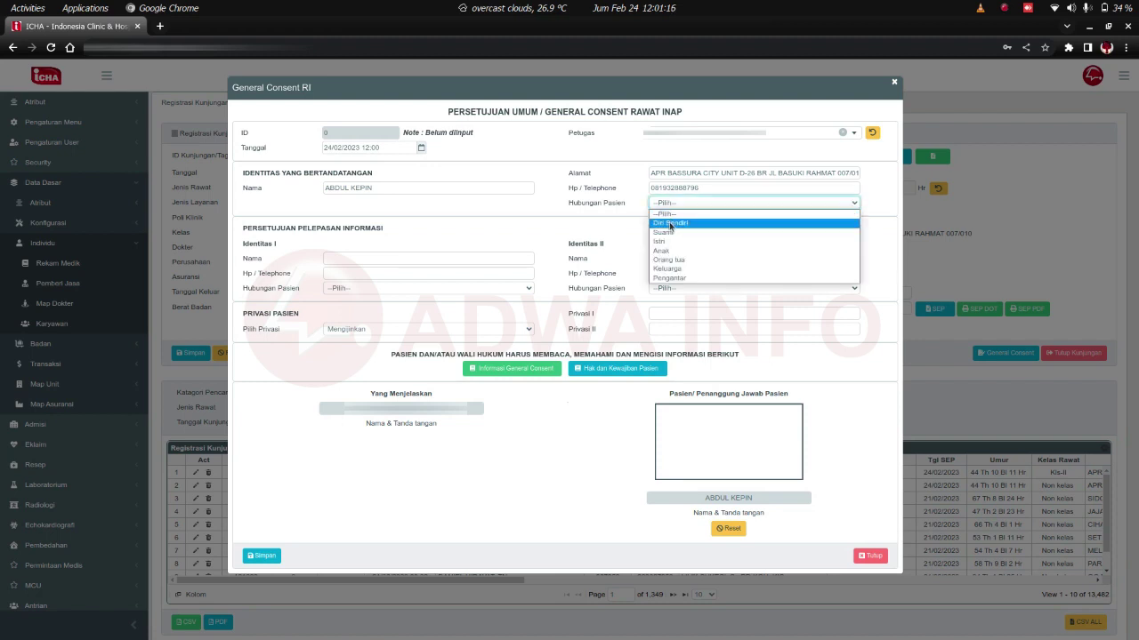
pyautogui.click(671, 223)
# Step: Fill in Identitas I for information release with Nama asdasd, Hp / Telephone asdasdasd and Hubungan Pasien Suami
pyautogui.click(417, 258)
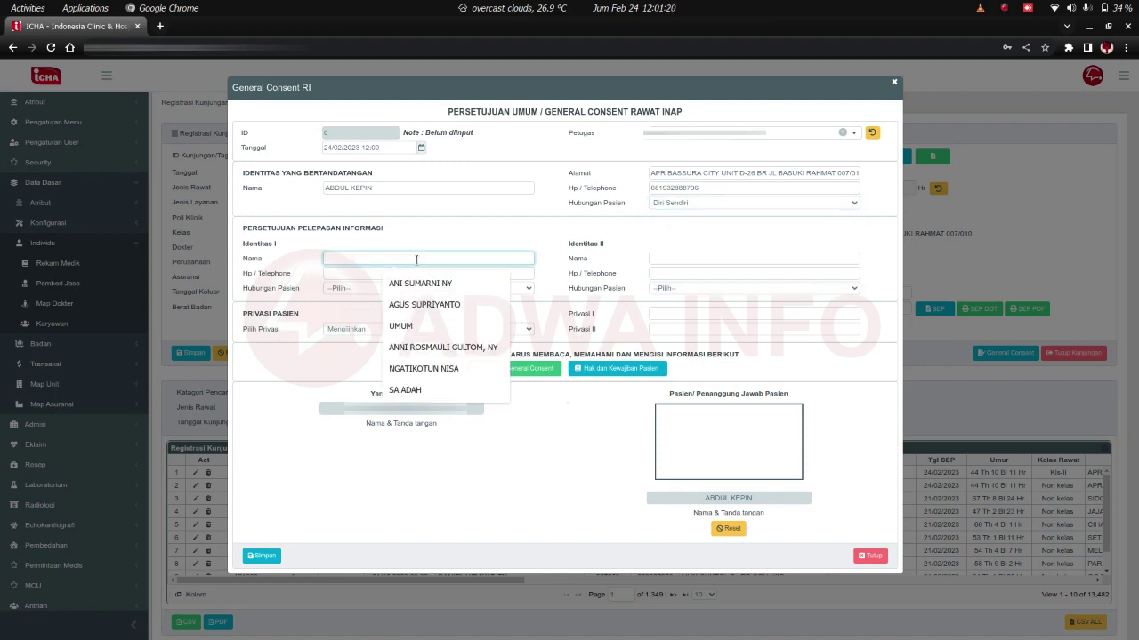
pyautogui.click(397, 258)
pyautogui.click(310, 256)
pyautogui.click(328, 257)
pyautogui.click(339, 273)
pyautogui.click(354, 258)
pyautogui.write('asdasd')
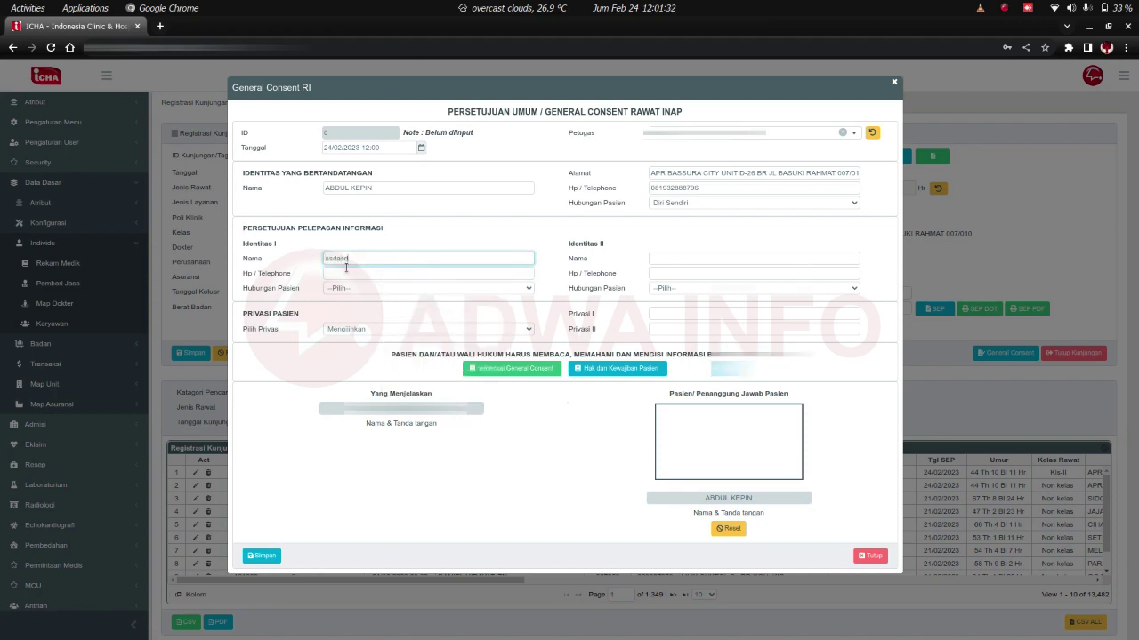
pyautogui.click(347, 272)
pyautogui.write('asaasdasd')
pyautogui.click(346, 288)
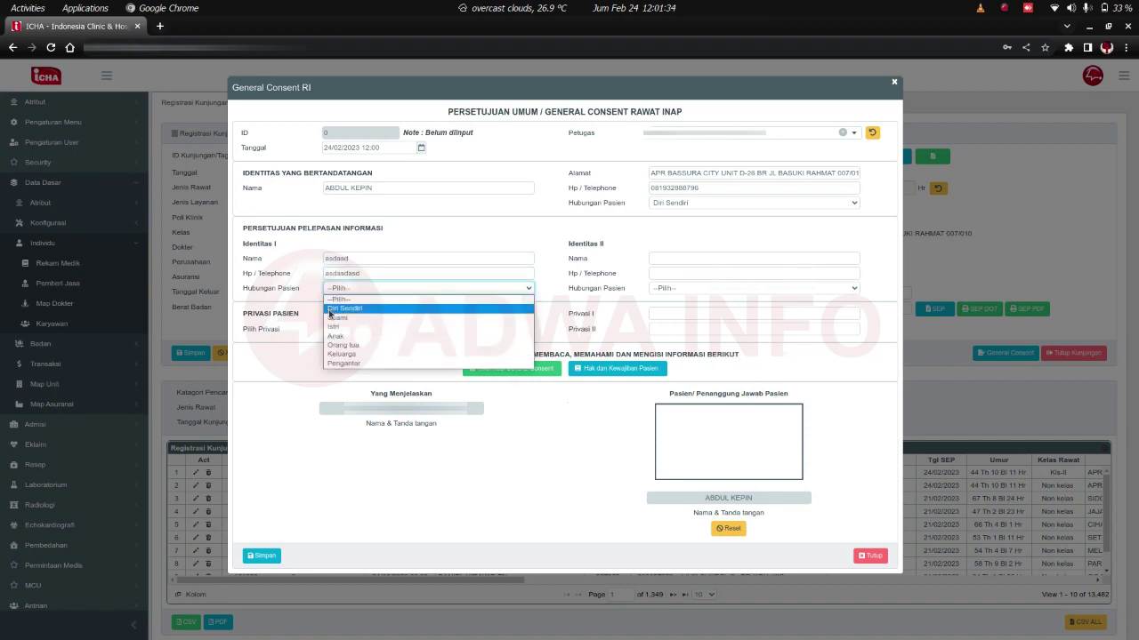
pyautogui.click(331, 311)
# Step: Fill in Identitas II with placeholder text for Nama and Hp / Telephone, and set its Hubungan Pasien to Istri
pyautogui.click(655, 259)
pyautogui.write('asasasasasa')
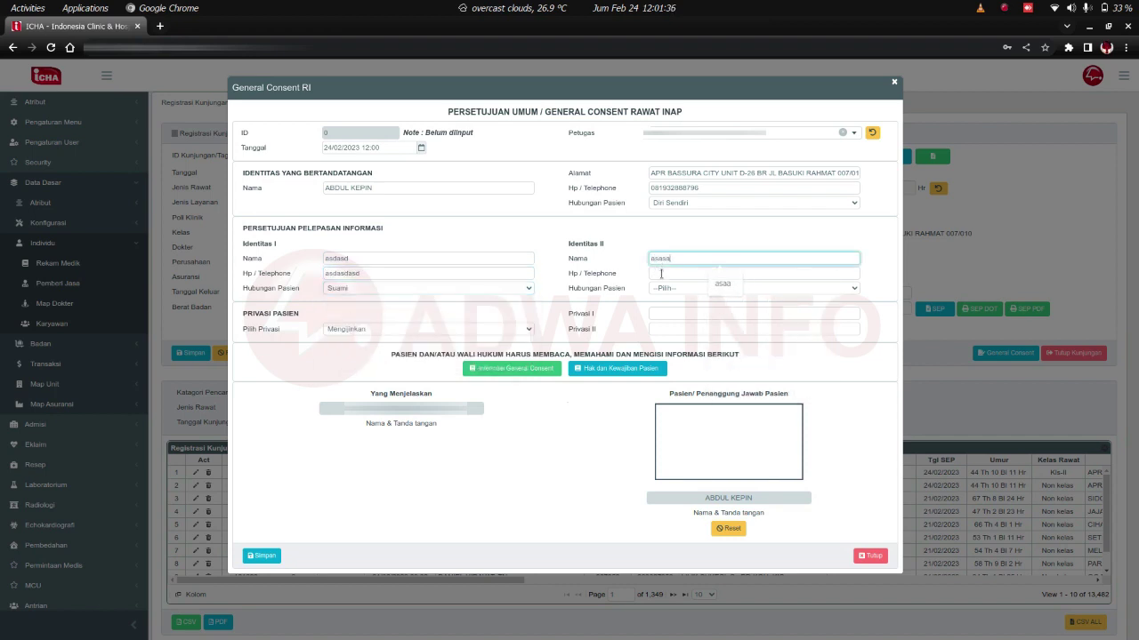
pyautogui.click(664, 273)
pyautogui.write('asasasasasasas')
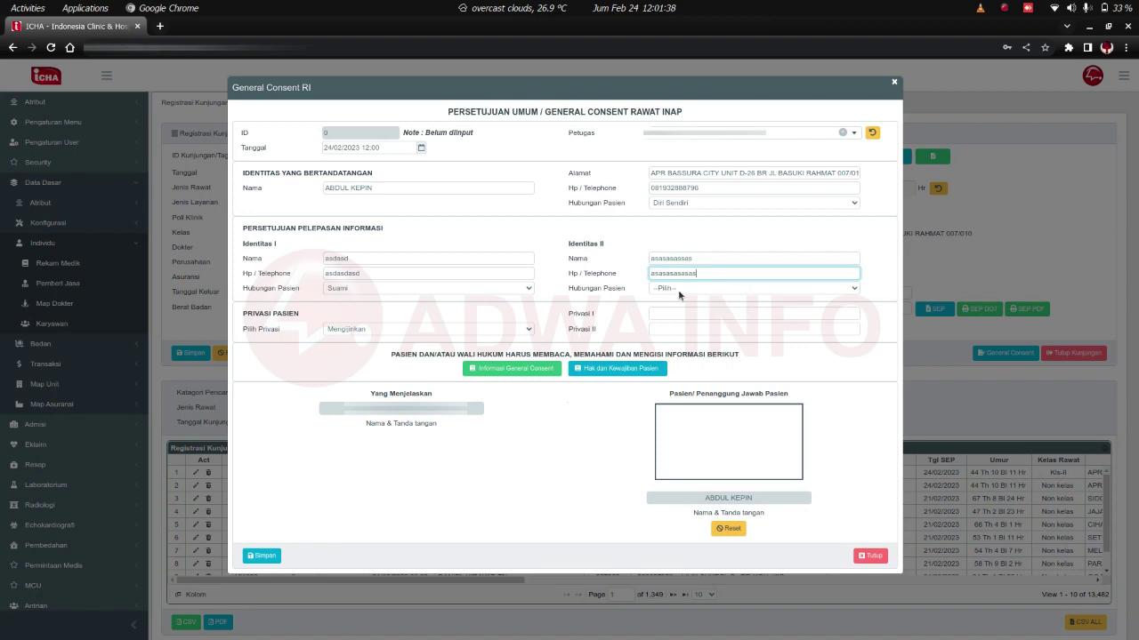
pyautogui.click(679, 288)
pyautogui.click(661, 326)
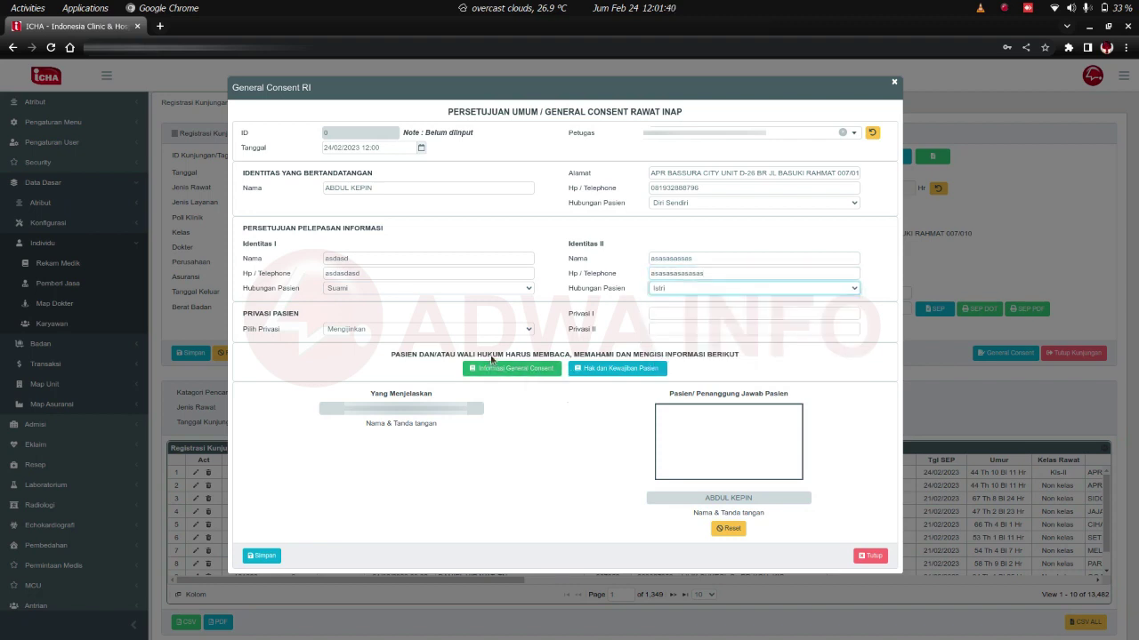
# Step: Keep Pilih Privasi at Mengijinkan and fill Privasi I and Privasi II with placeholder text
pyautogui.click(405, 329)
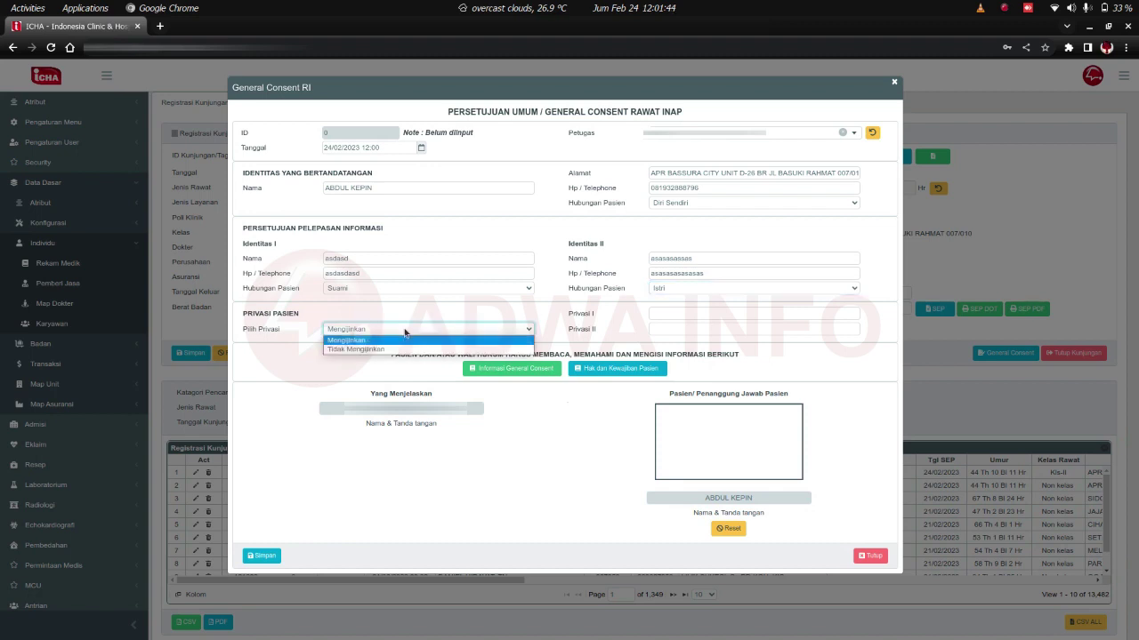
pyautogui.click(438, 333)
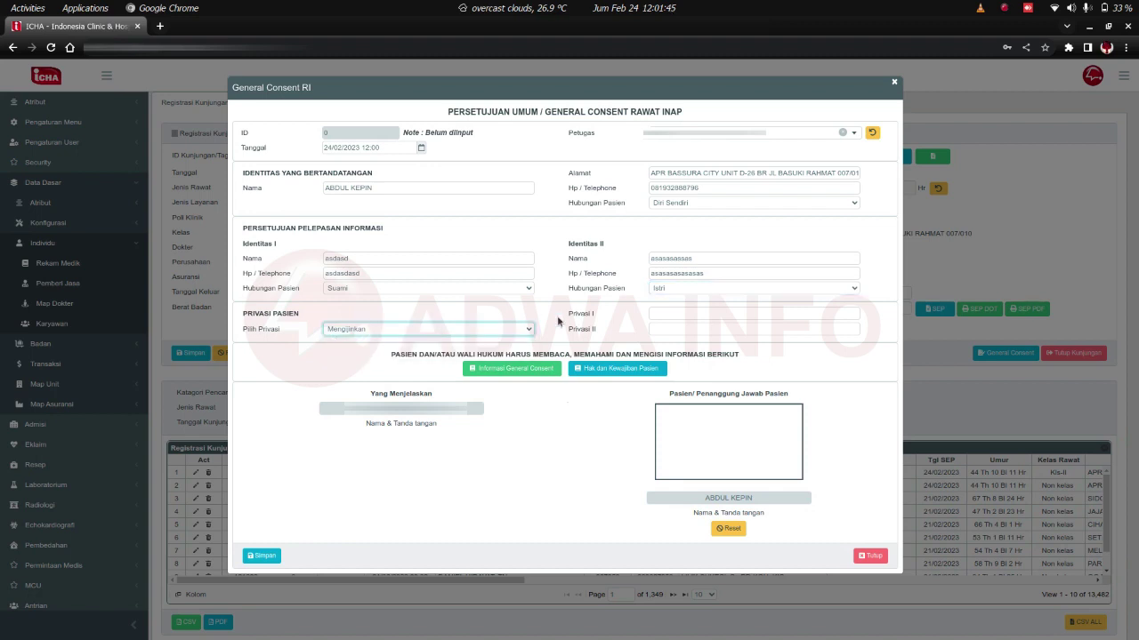
pyautogui.click(661, 310)
pyautogui.write('asaasassas')
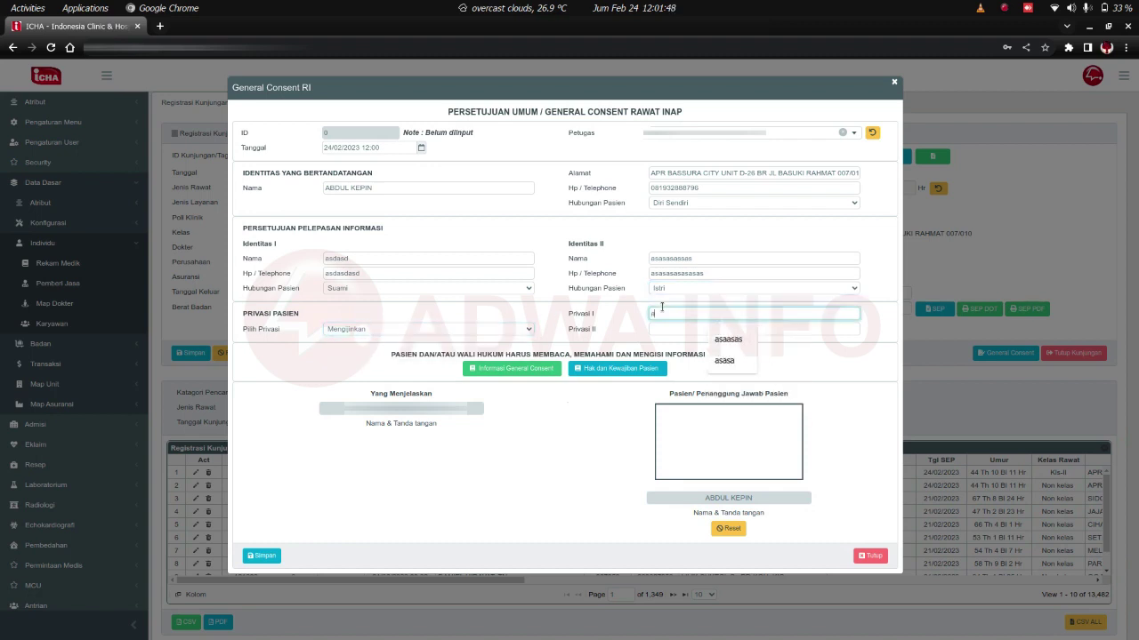
pyautogui.click(671, 329)
pyautogui.write('asasasasasasasasas')
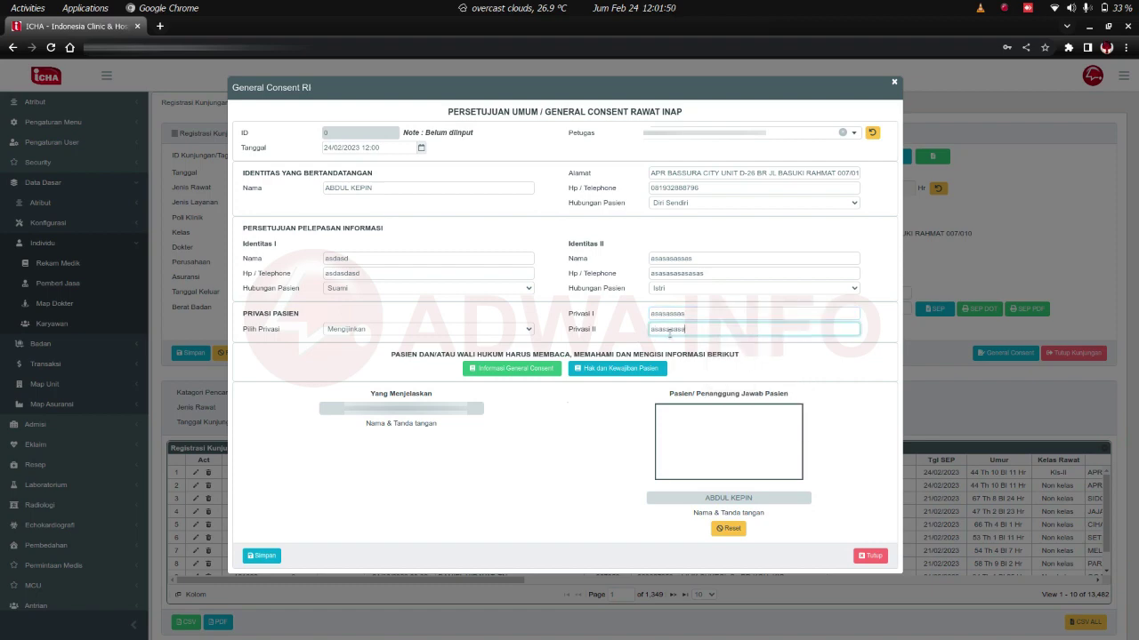
# Step: Read the inpatient general consent information and the patient's rights and obligations, closing each document after reading
pyautogui.click(546, 367)
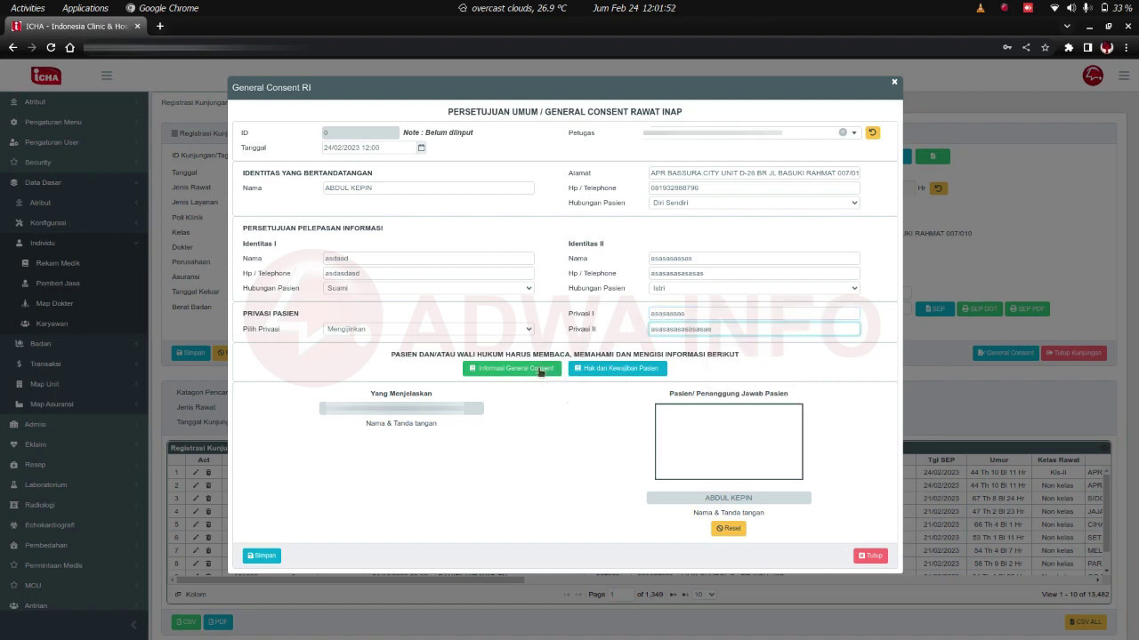
pyautogui.scroll(-3, 405, 202)
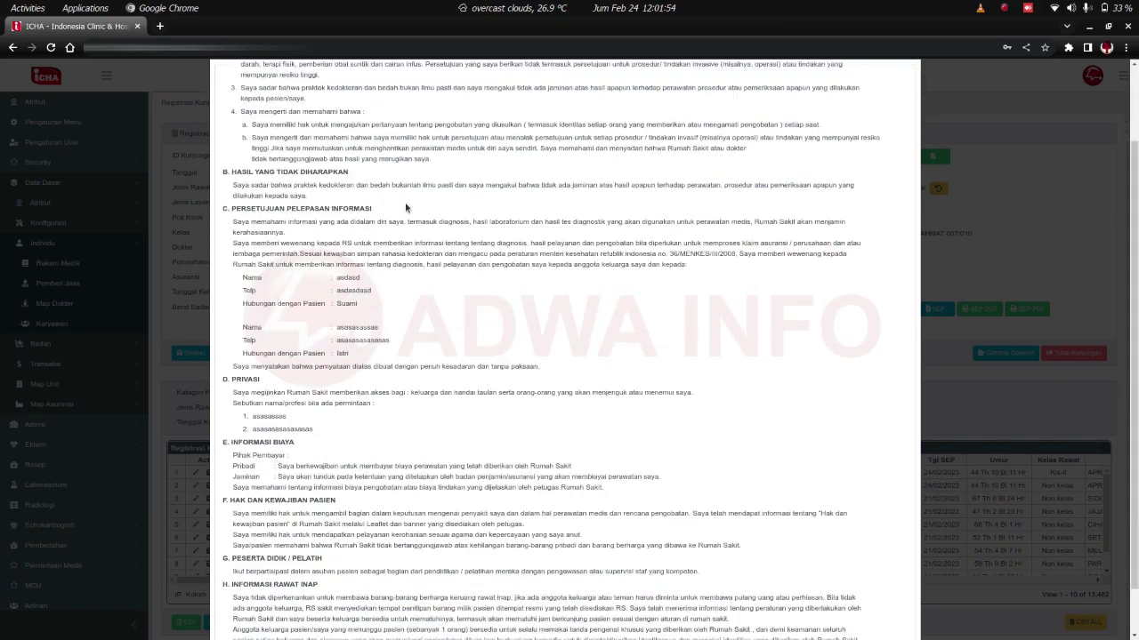
pyautogui.scroll(3, 406, 207)
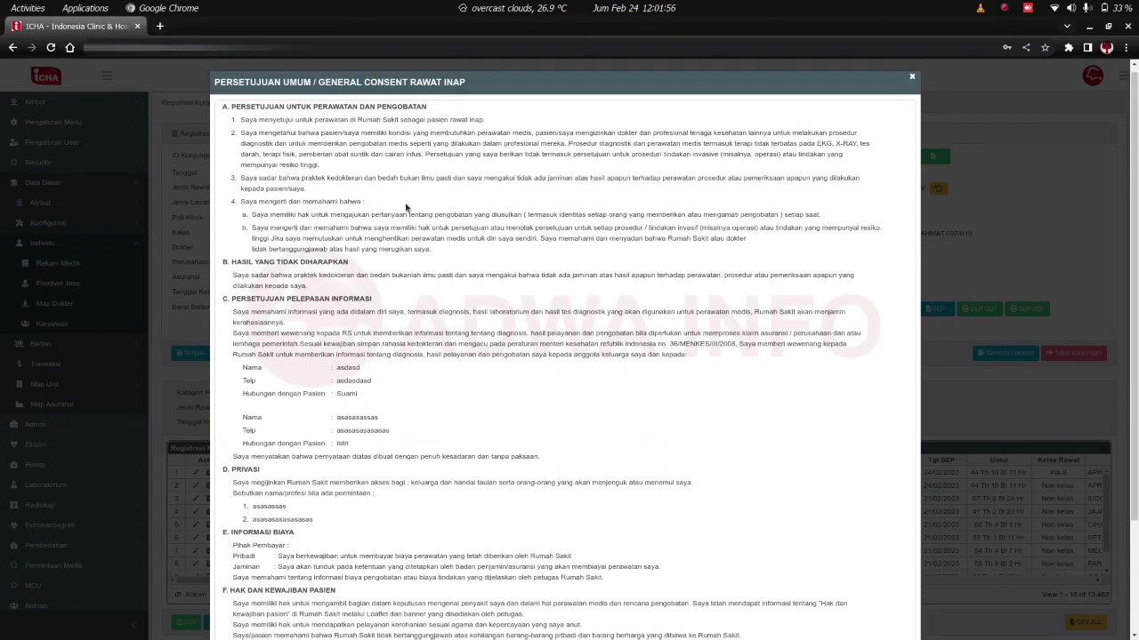
pyautogui.scroll(-3, 406, 206)
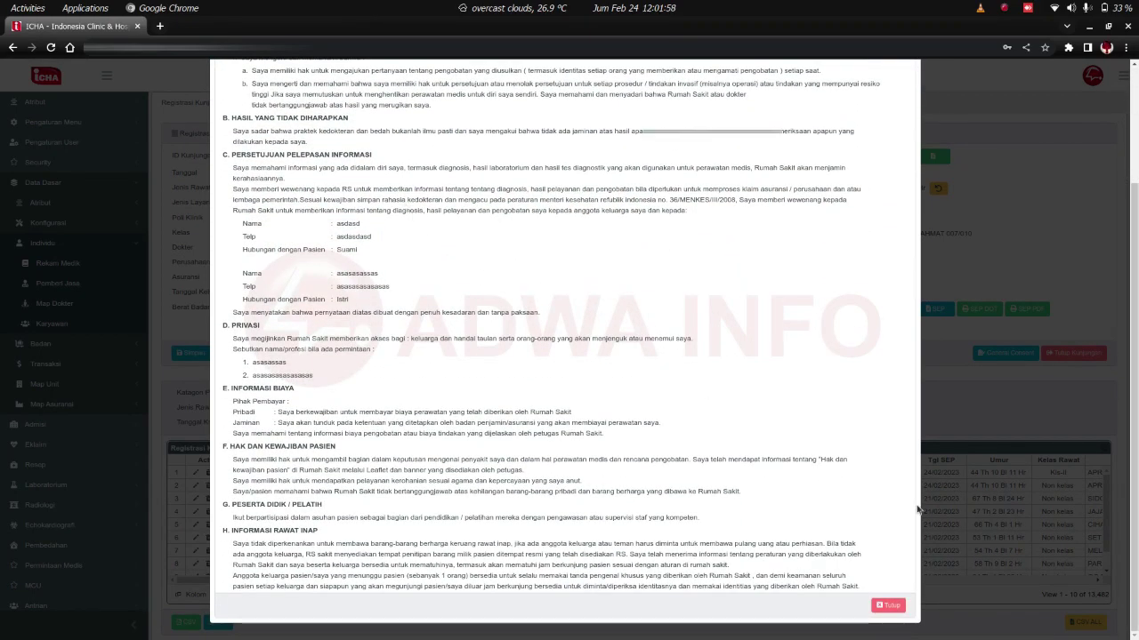
pyautogui.click(881, 606)
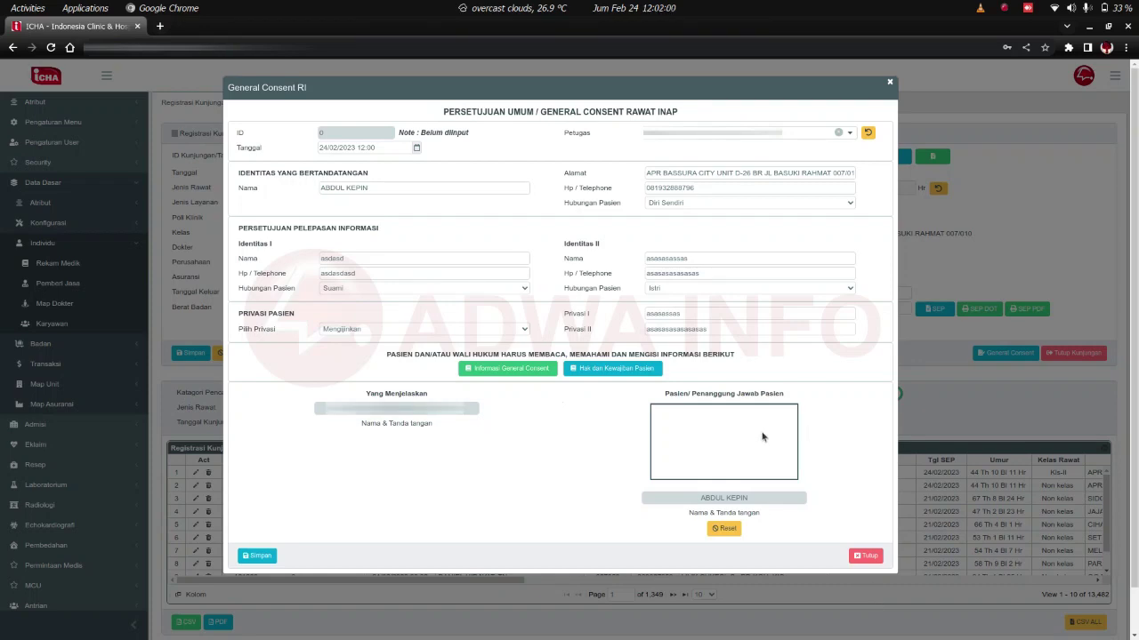
pyautogui.click(610, 370)
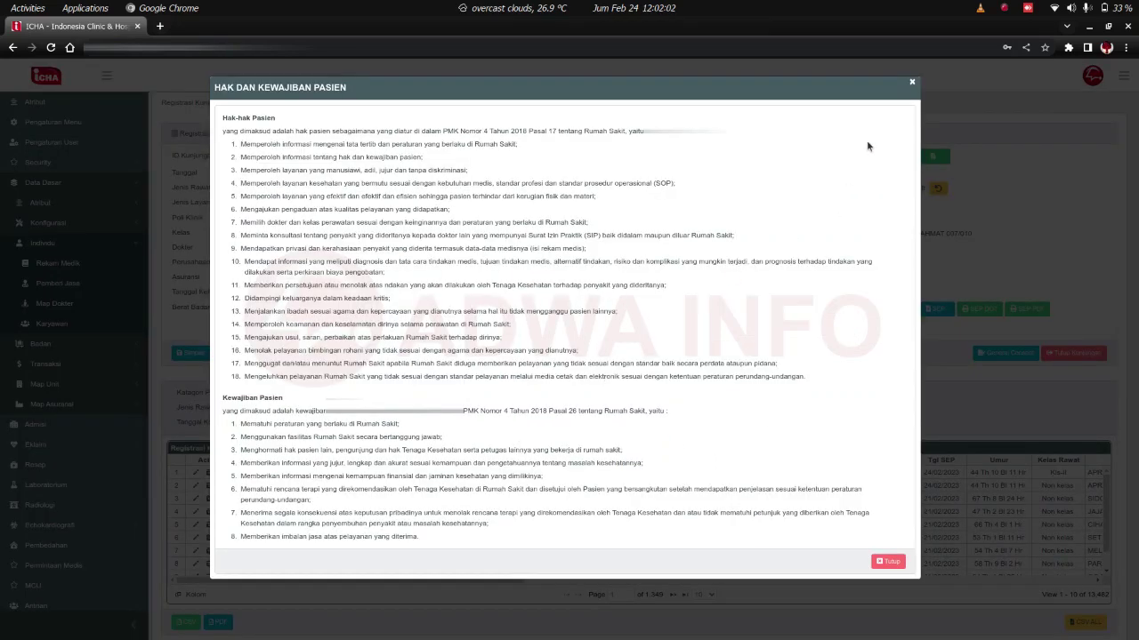
pyautogui.click(912, 85)
# Step: Draw the patient's signature in the Pasien/Penanggung Jawab Pasien box and save the inpatient consent form
pyautogui.moveTo(746, 416); pyautogui.dragTo(761, 457)
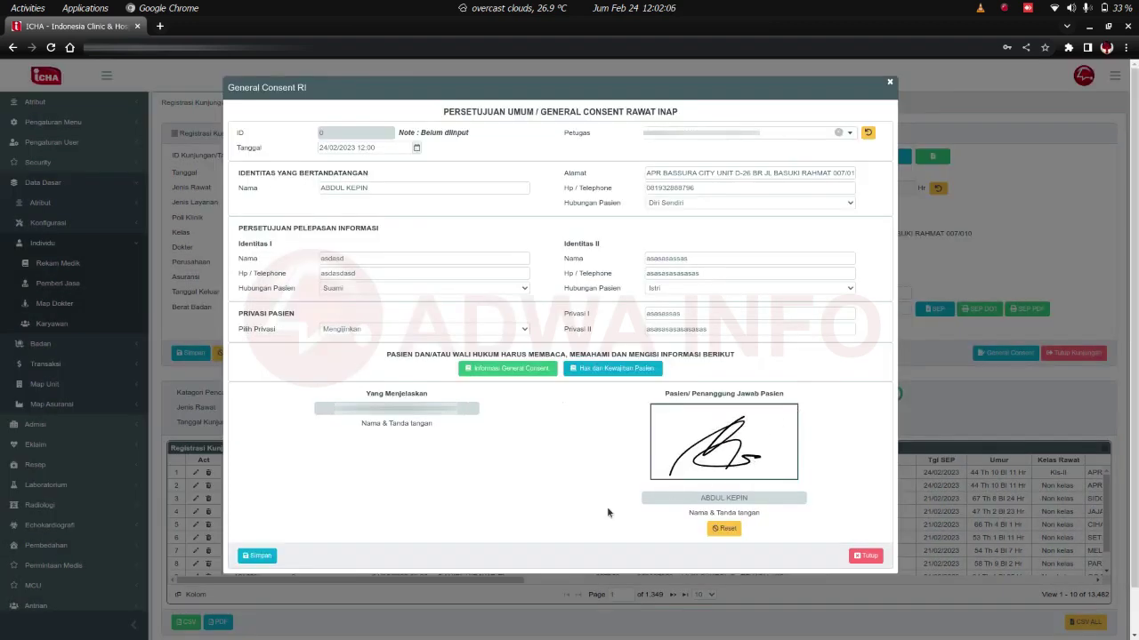
pyautogui.click(258, 556)
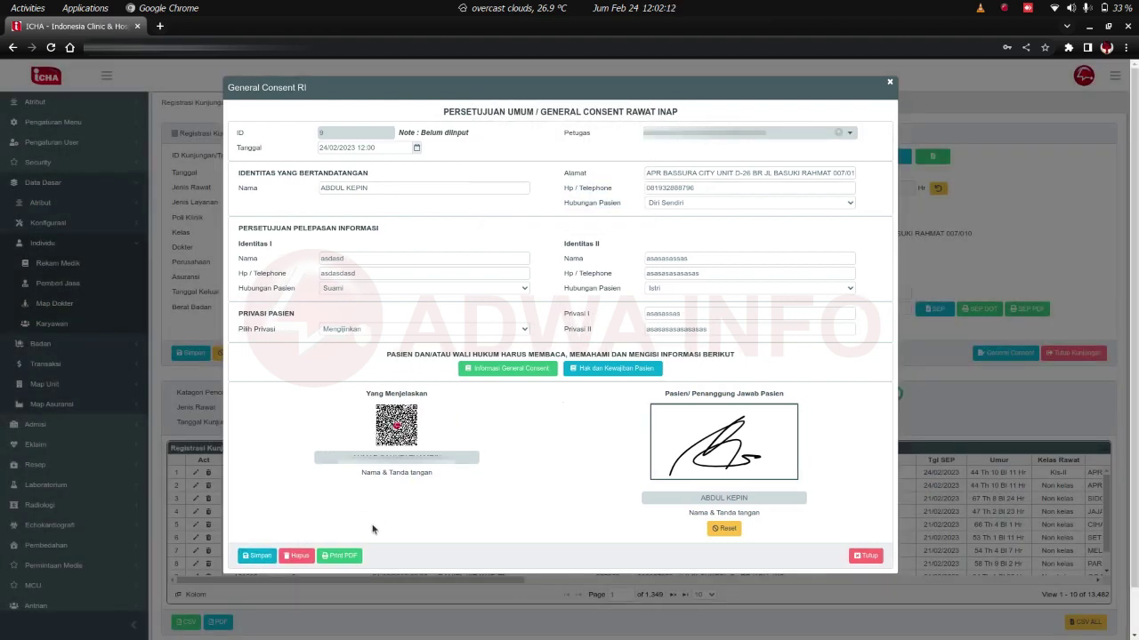
# Step: Generate the signed inpatient consent as a PDF and review its clauses, signatures and the rights and obligations page
pyautogui.click(339, 555)
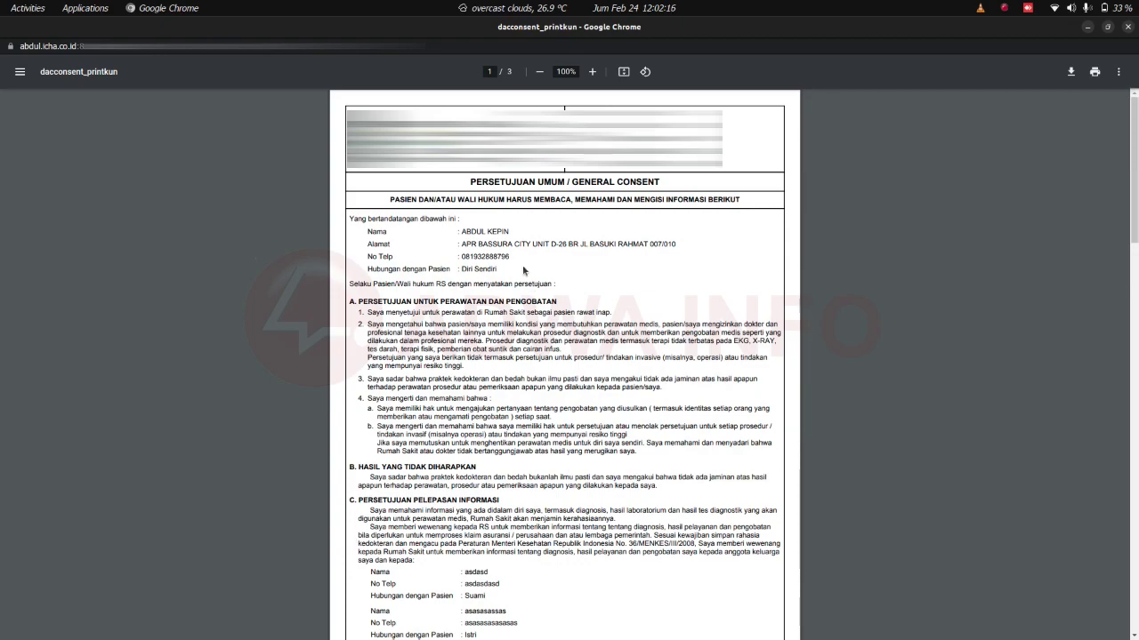
pyautogui.scroll(-2, 517, 269)
pyautogui.scroll(-5, 517, 261)
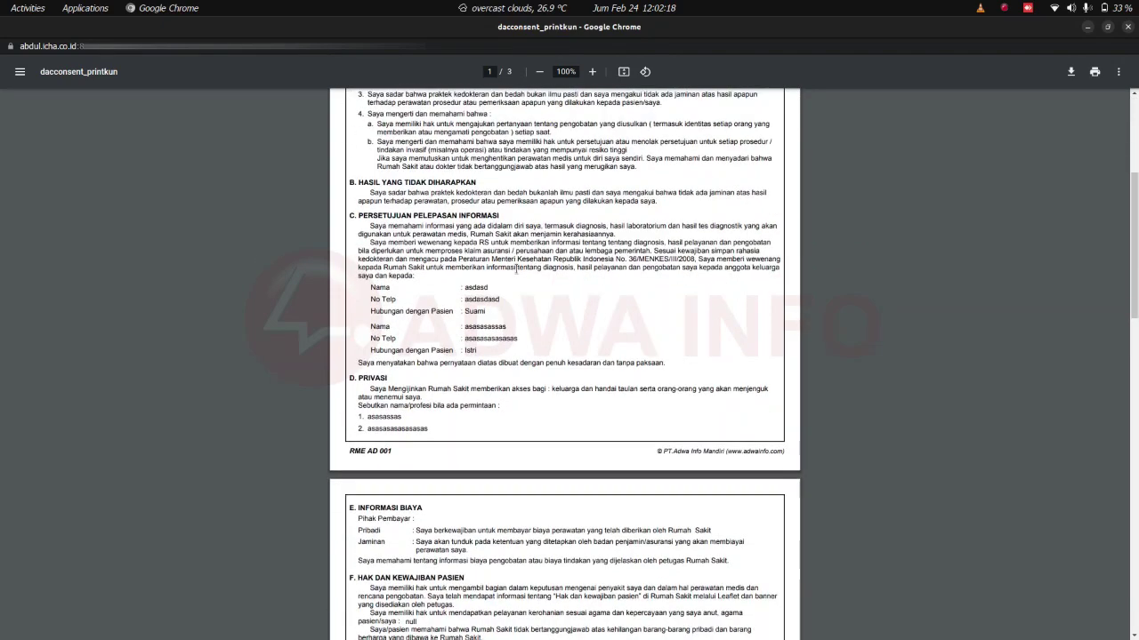
pyautogui.scroll(-5, 517, 267)
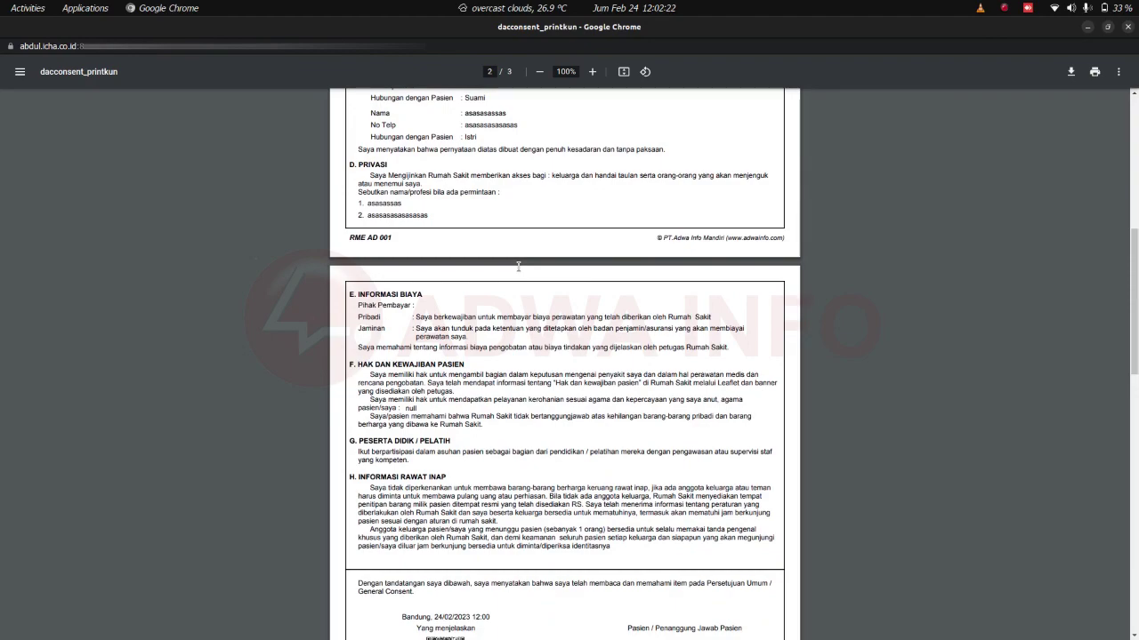
pyautogui.scroll(-12, 518, 267)
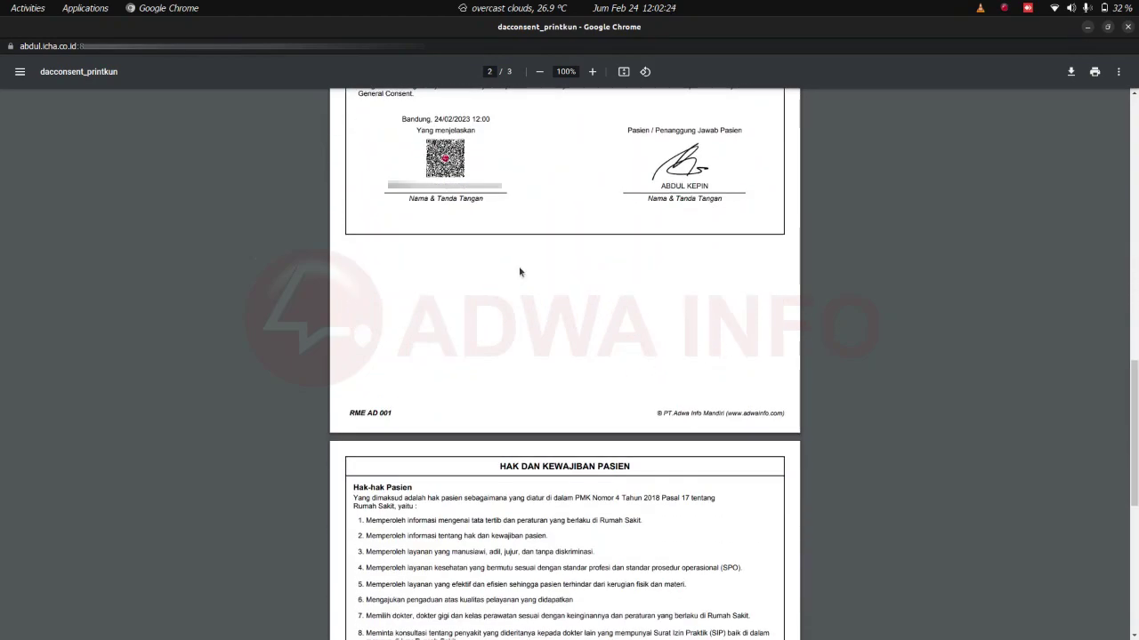
pyautogui.scroll(-11, 519, 268)
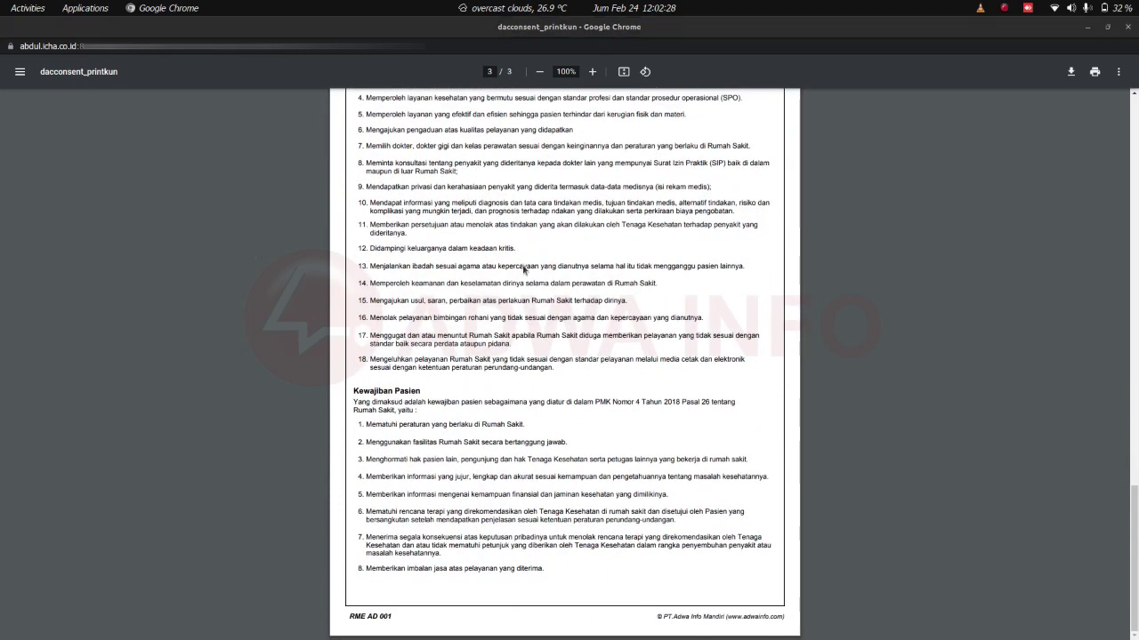
pyautogui.hotkey('alt', 'Tab')
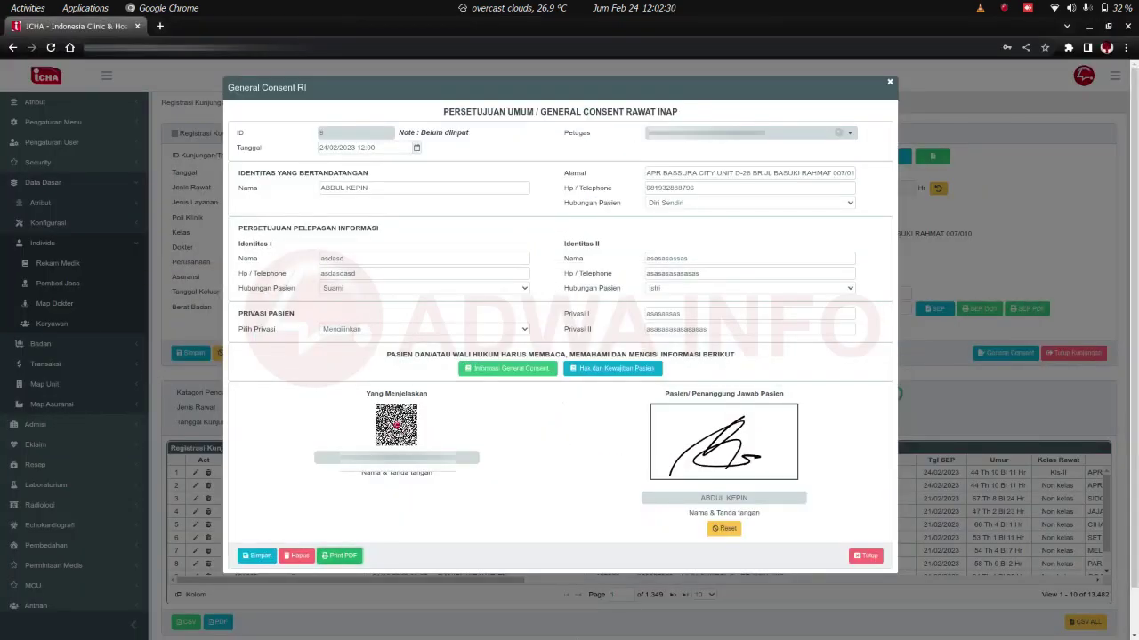
pyautogui.hotkey('alt', 'Tab')
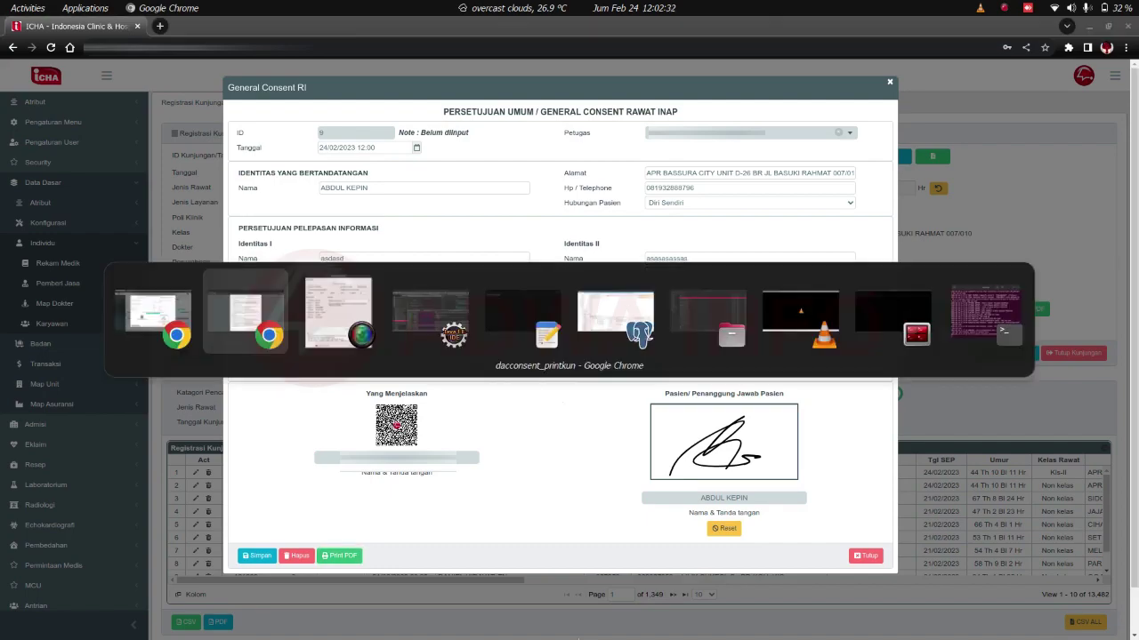